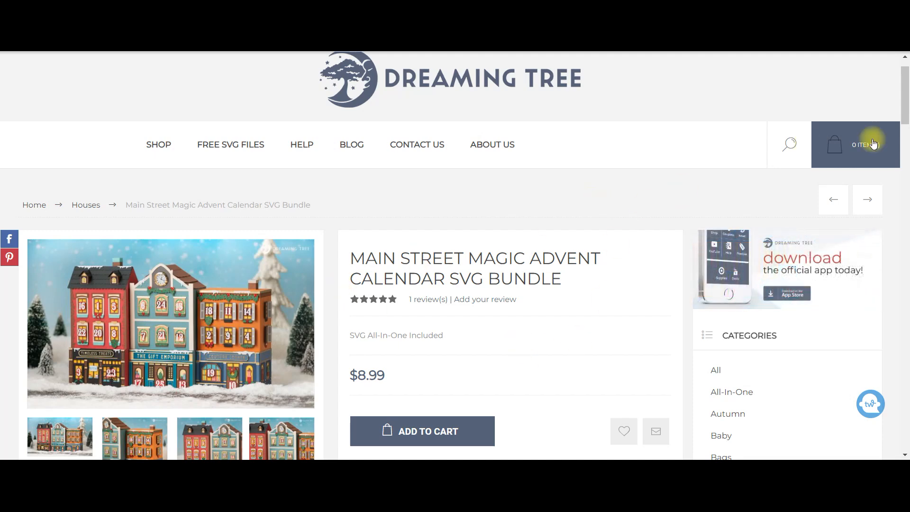
# Step: Examine the product page of the Main Street Magic Advent Calendar SVG Bundle, including its supply list
pyautogui.moveTo(907, 94); pyautogui.dragTo(907, 122)
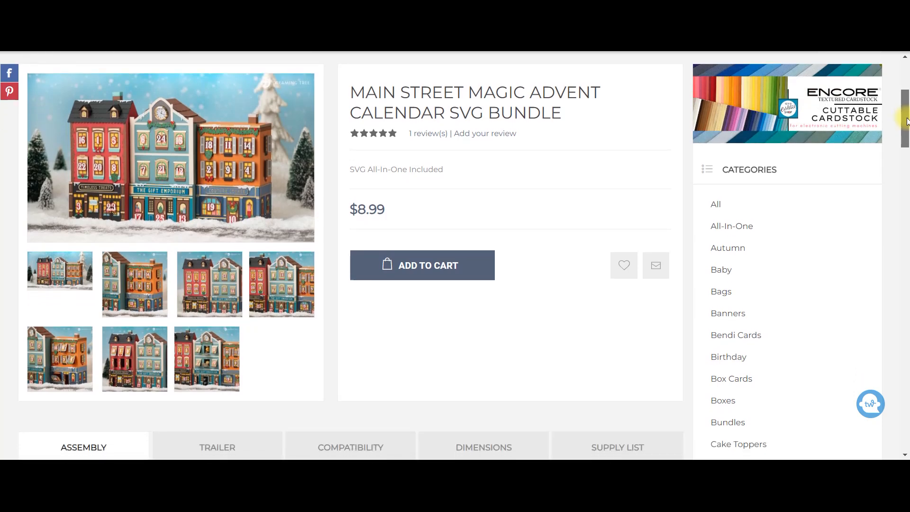
pyautogui.moveTo(907, 121); pyautogui.dragTo(907, 122)
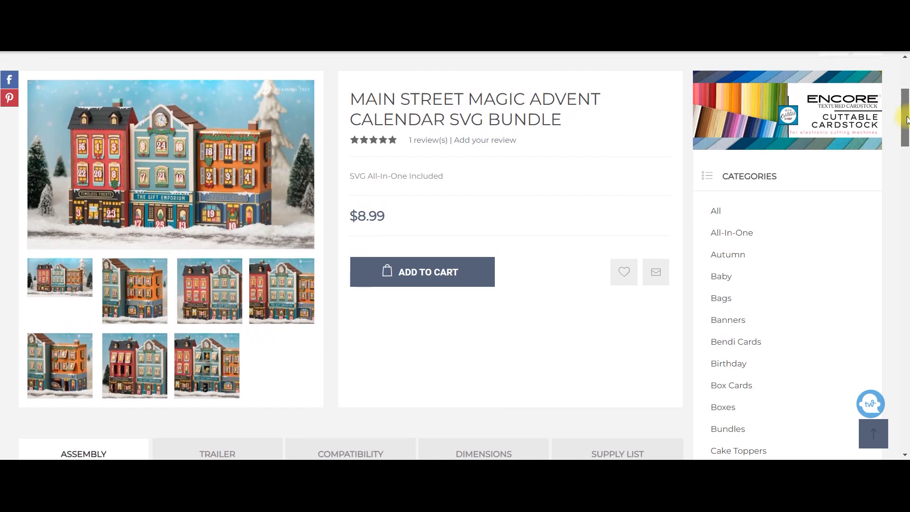
pyautogui.moveTo(907, 121); pyautogui.dragTo(883, 115)
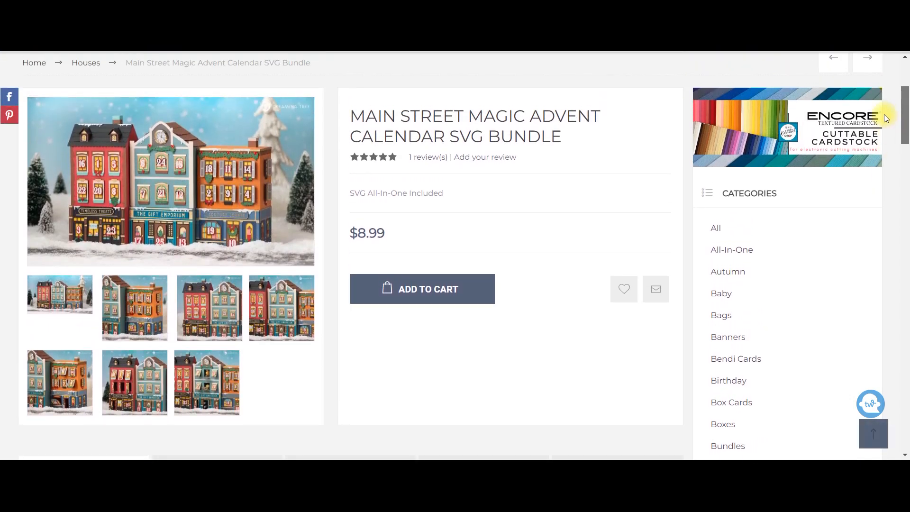
pyautogui.moveTo(884, 115); pyautogui.dragTo(849, 149)
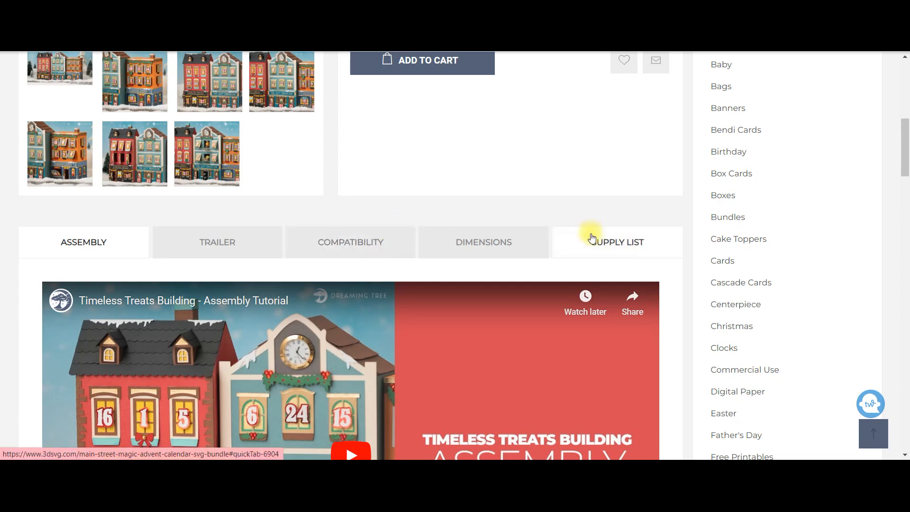
pyautogui.click(613, 244)
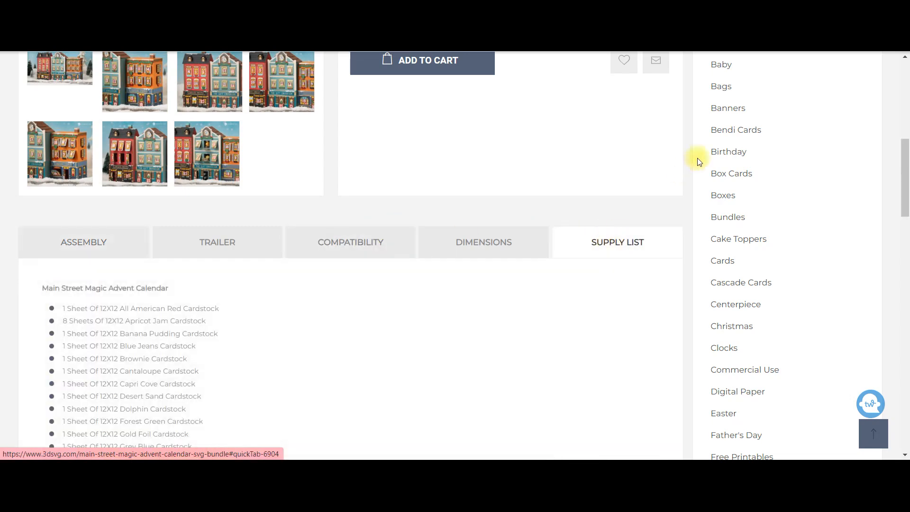
pyautogui.moveTo(907, 164); pyautogui.dragTo(896, 128)
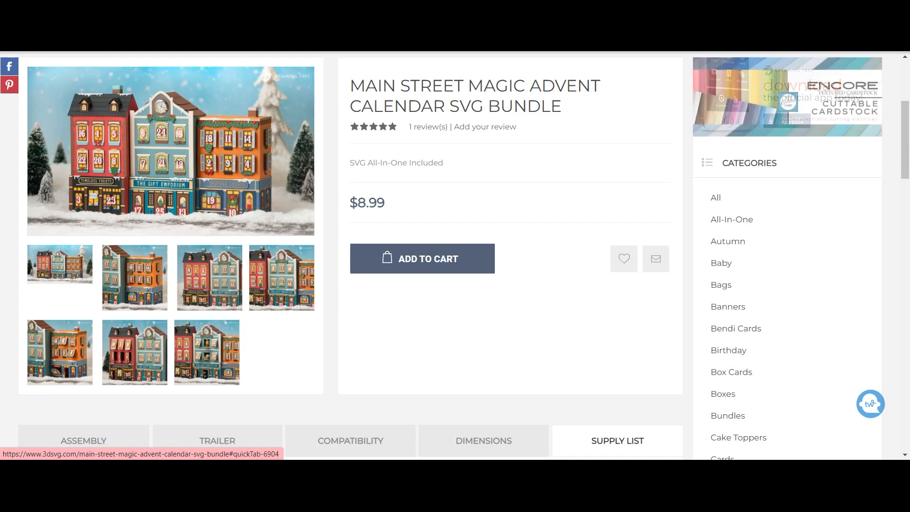
pyautogui.moveTo(908, 126)
pyautogui.mouseDown()
pyautogui.moveTo(908, 149)
pyautogui.moveTo(908, 125)
pyautogui.mouseUp()
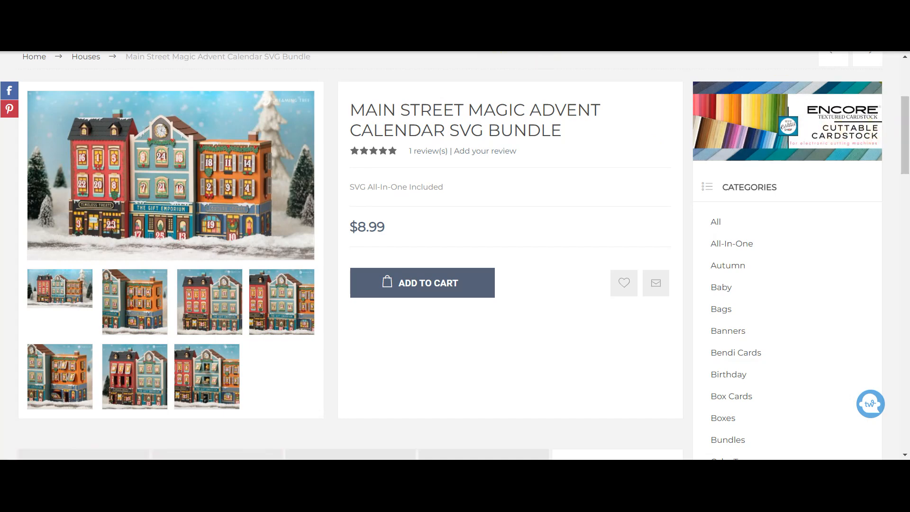
# Step: Download the Main Street Magic Advent Calendar SVG Bundle from the account's downloadable products page
pyautogui.hotkey('ctrl', 'Tab')
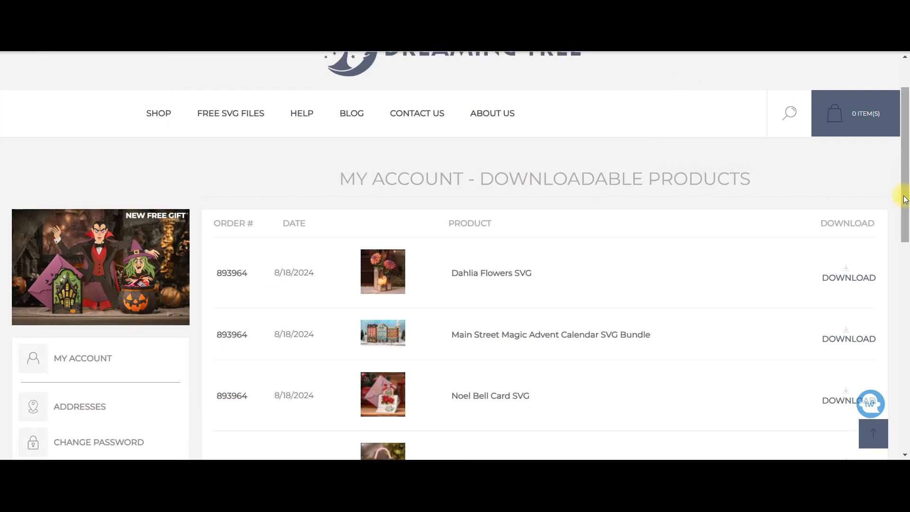
pyautogui.moveTo(905, 192); pyautogui.dragTo(907, 226)
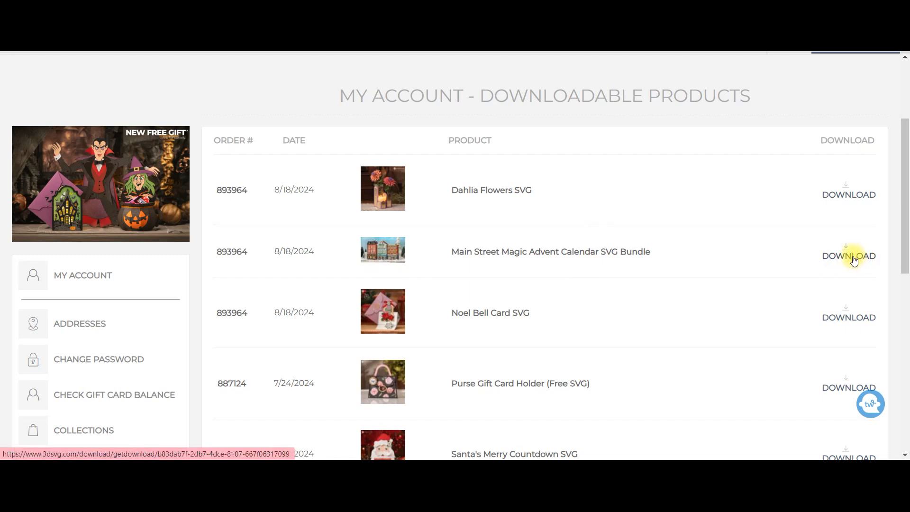
pyautogui.click(850, 256)
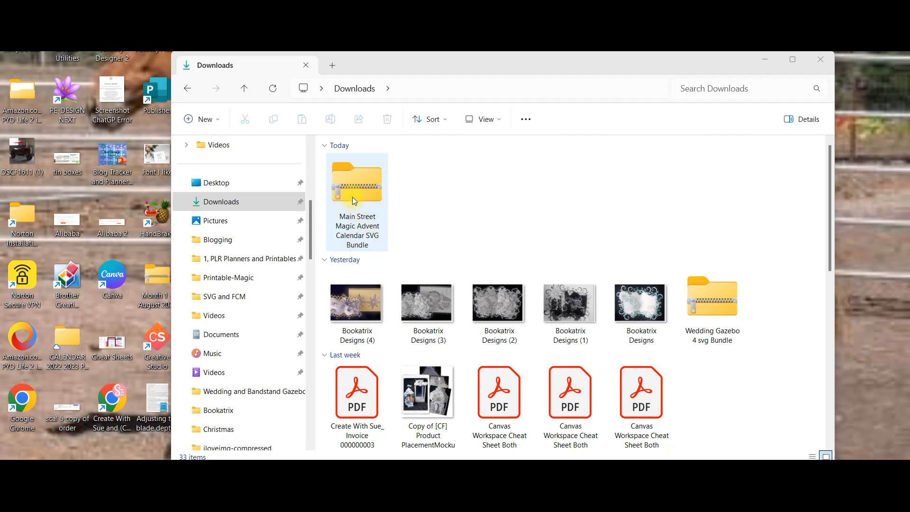
# Step: Extract the zipped Main Street Magic Advent Calendar SVG Bundle in Downloads, with the extracted files shown when complete
pyautogui.click(362, 189)
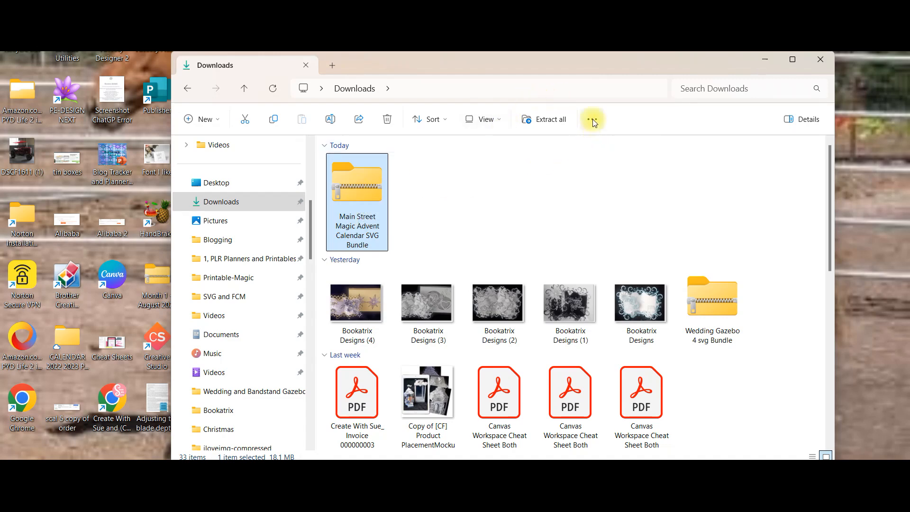
pyautogui.click(555, 121)
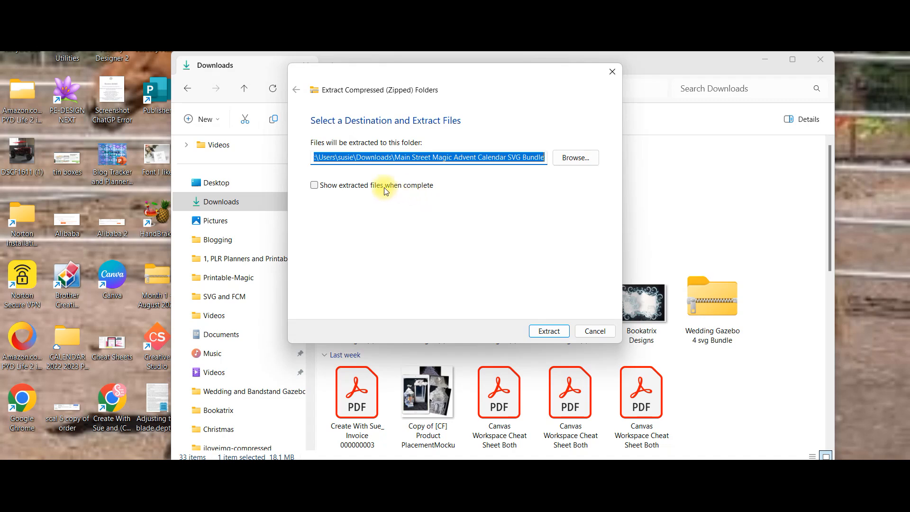
pyautogui.click(314, 185)
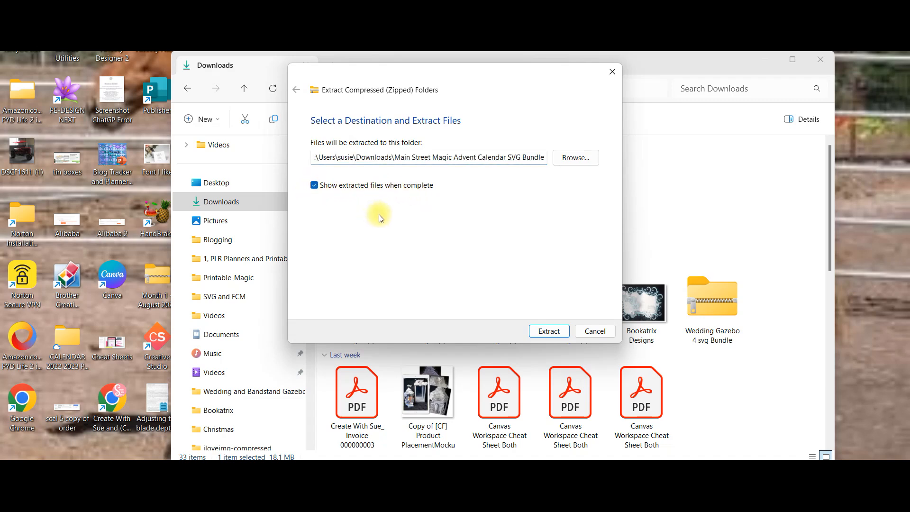
pyautogui.click(550, 332)
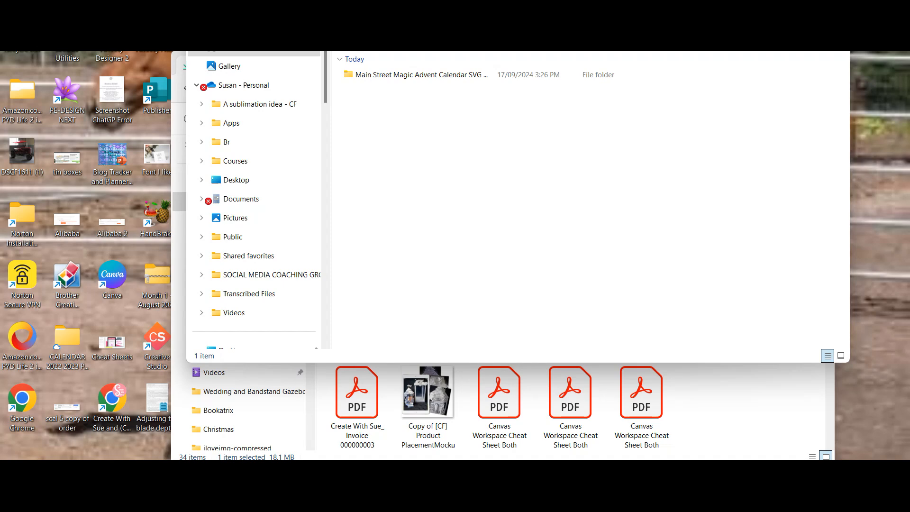
# Step: Move the extracted folder's window clear of the Downloads window and show Downloads in Details view
pyautogui.moveTo(658, 0); pyautogui.dragTo(658, 52)
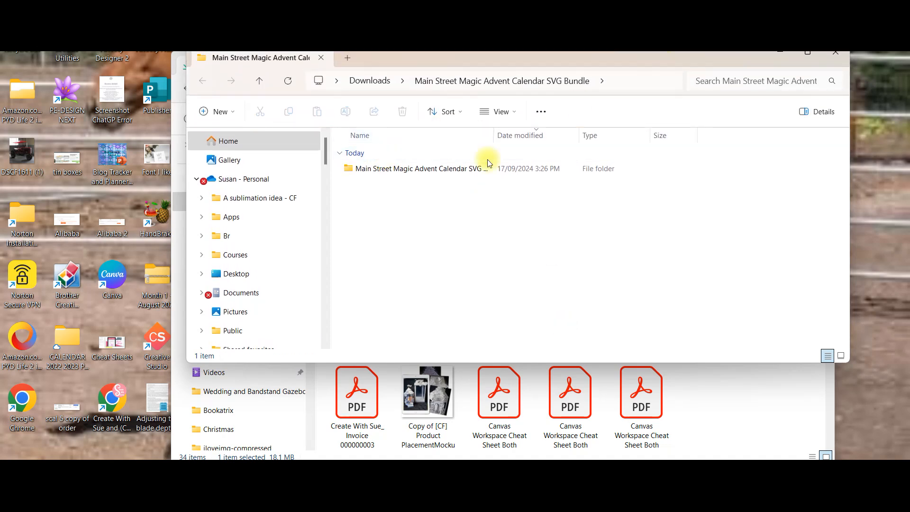
pyautogui.moveTo(400, 59); pyautogui.dragTo(460, 272)
pyautogui.click(350, 174)
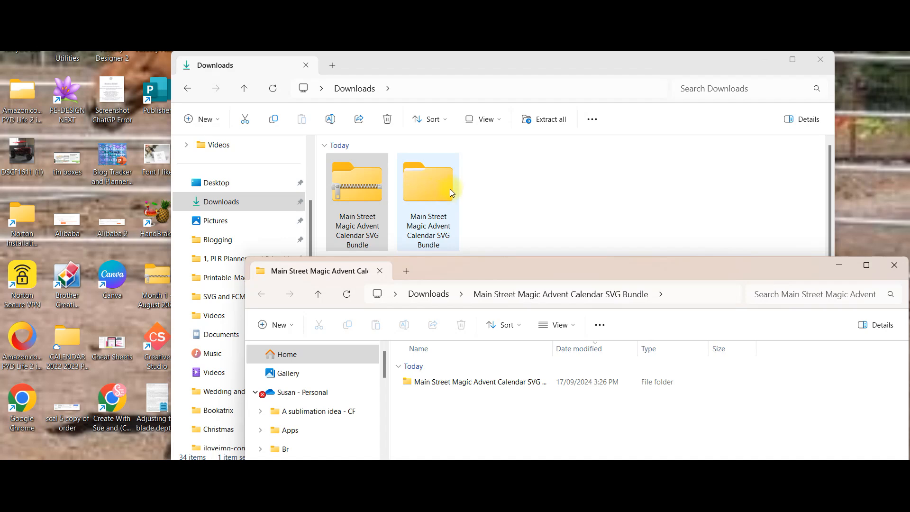
pyautogui.click(362, 191)
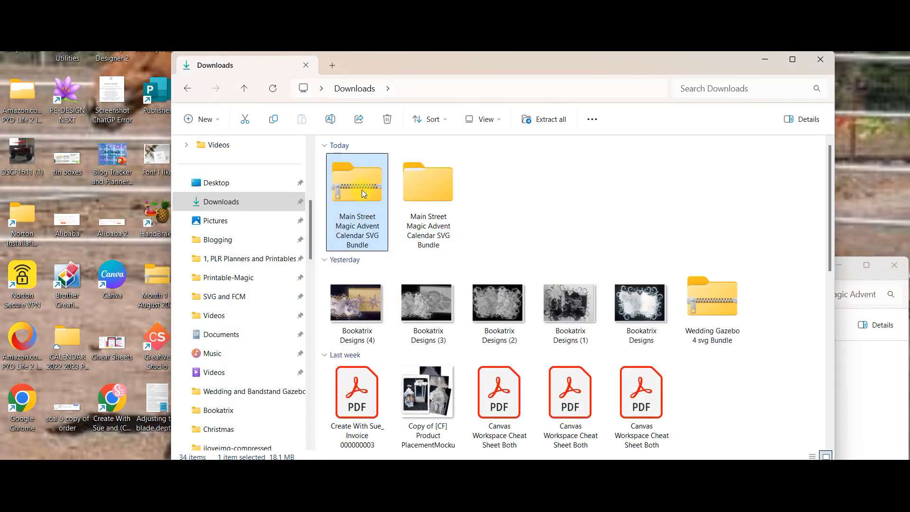
pyautogui.click(498, 120)
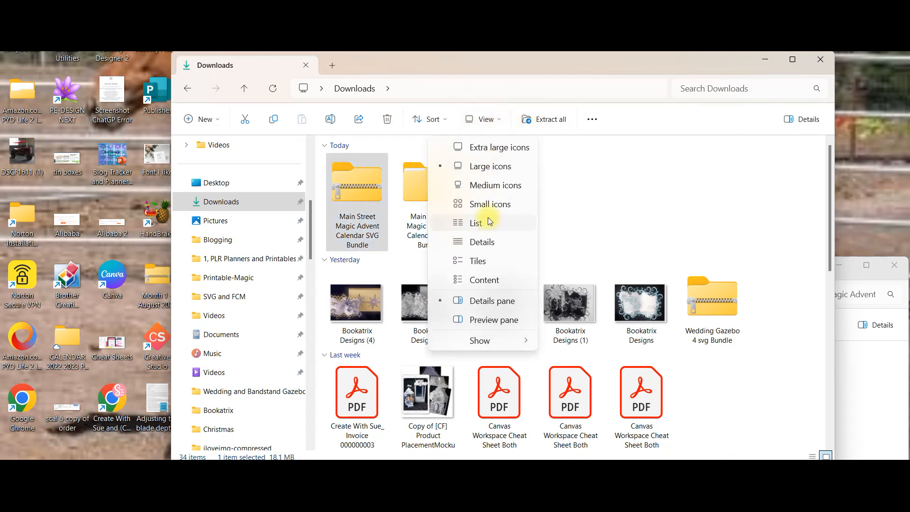
pyautogui.click(479, 242)
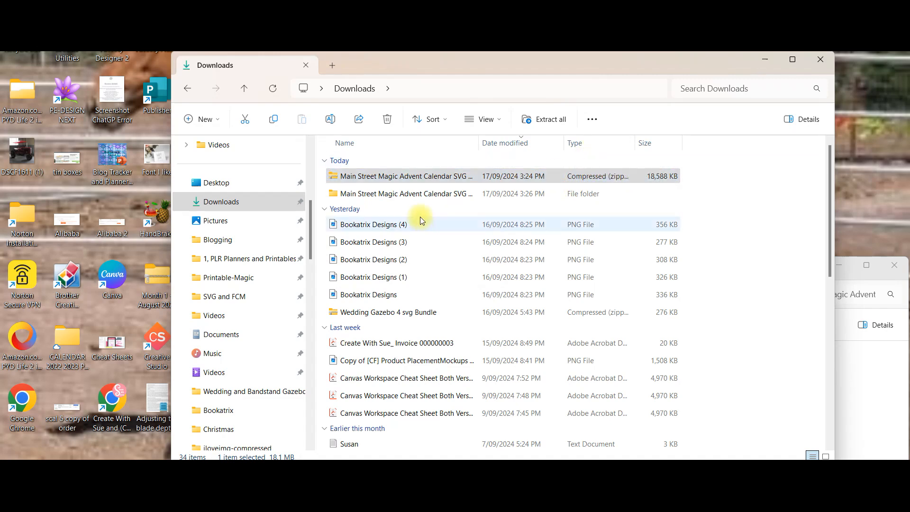
# Step: Browse the extracted bundle through Couture Corner Building and SVG All-In-One to its Scan N Cut folder
pyautogui.click(858, 392)
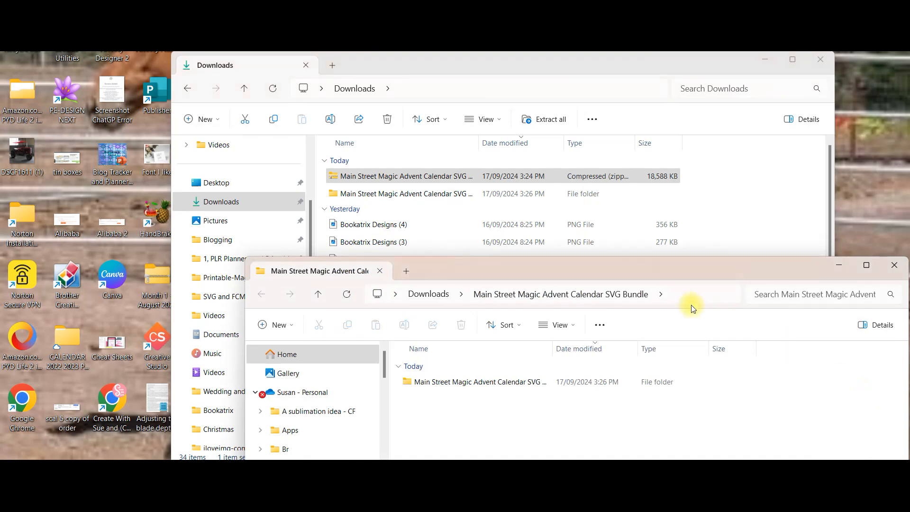
pyautogui.moveTo(654, 268); pyautogui.dragTo(590, 71)
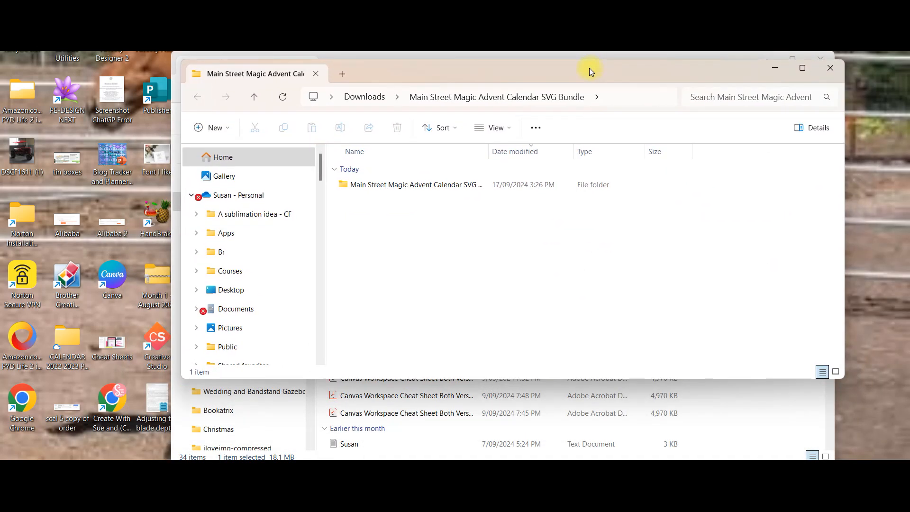
pyautogui.doubleClick(384, 188)
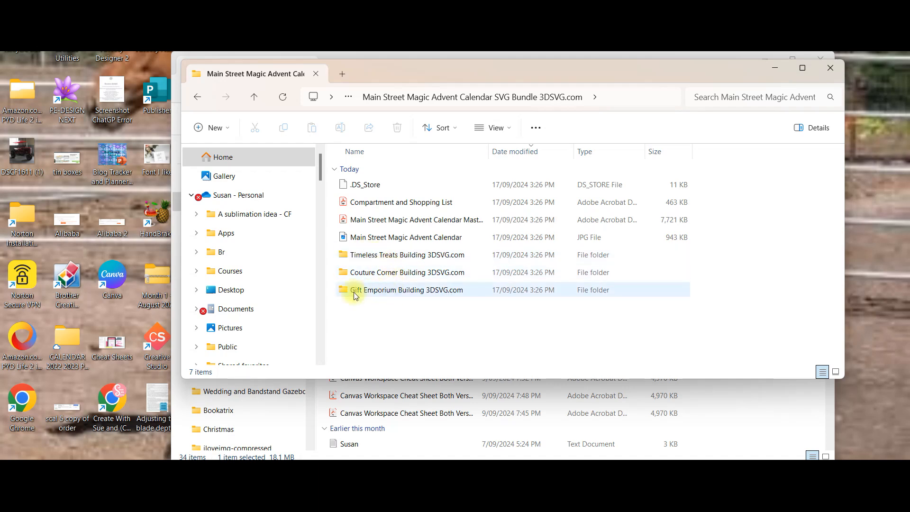
pyautogui.click(365, 274)
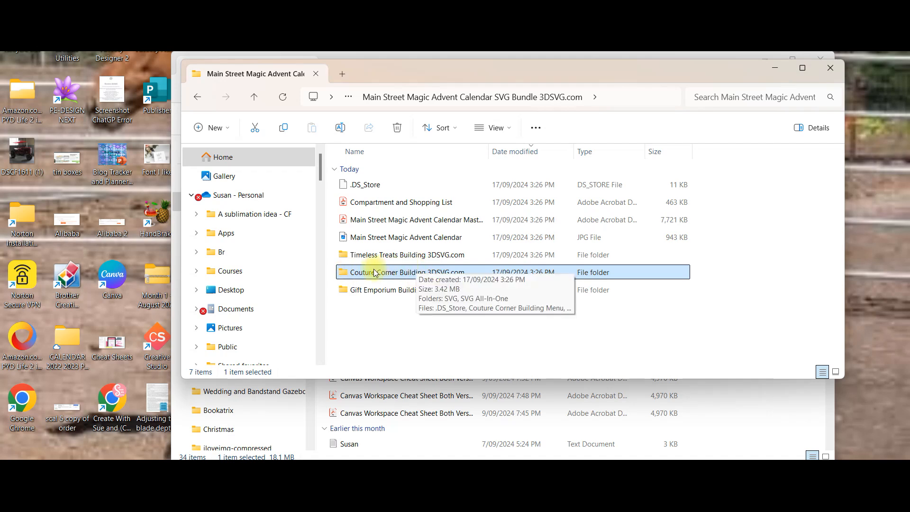
pyautogui.doubleClick(374, 274)
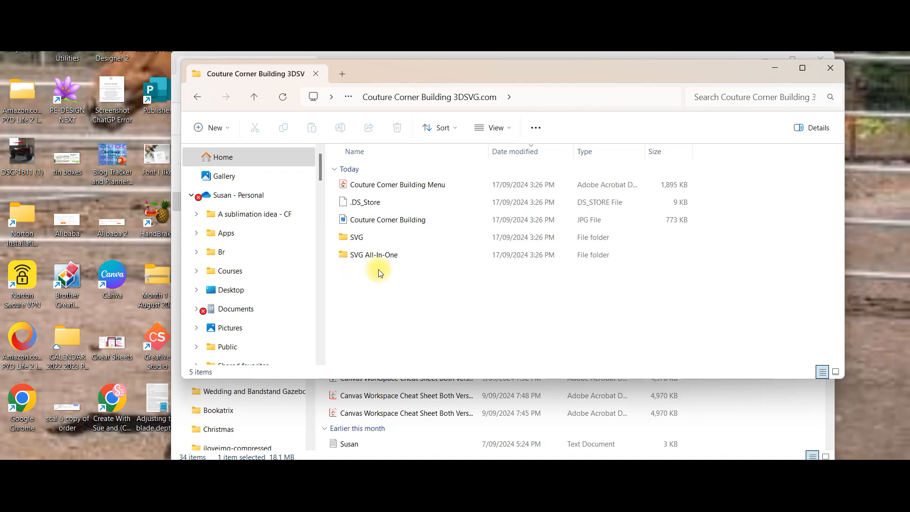
pyautogui.doubleClick(353, 256)
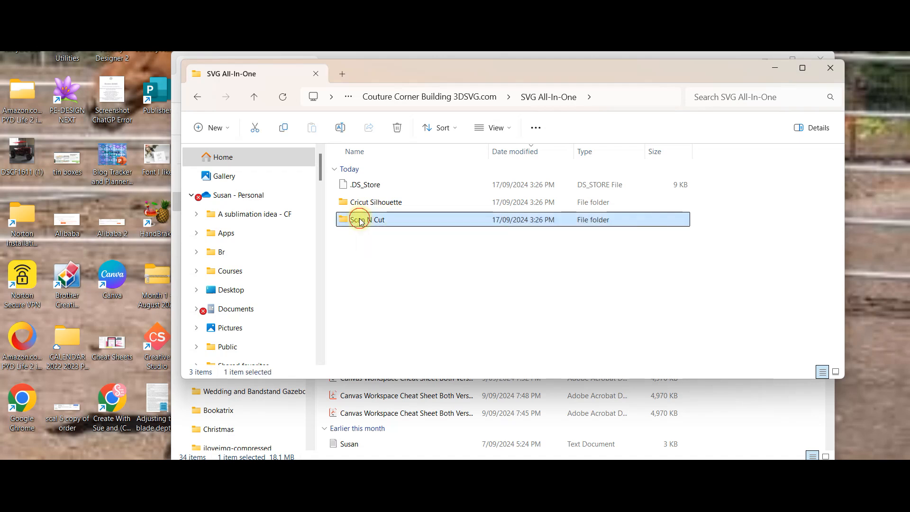
pyautogui.doubleClick(362, 219)
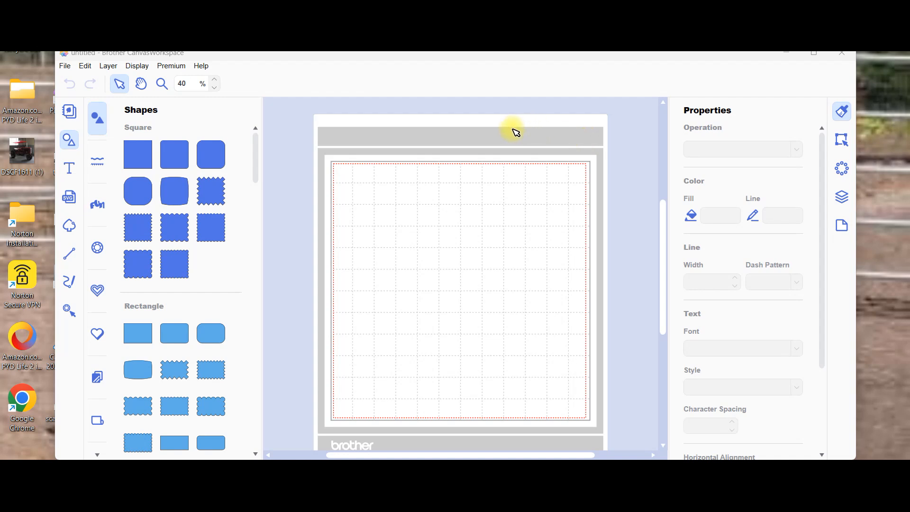
# Step: Start an SVG import and browse Downloads to the contents of the Main Street Magic Advent Calendar SVG bundle
pyautogui.click(65, 71)
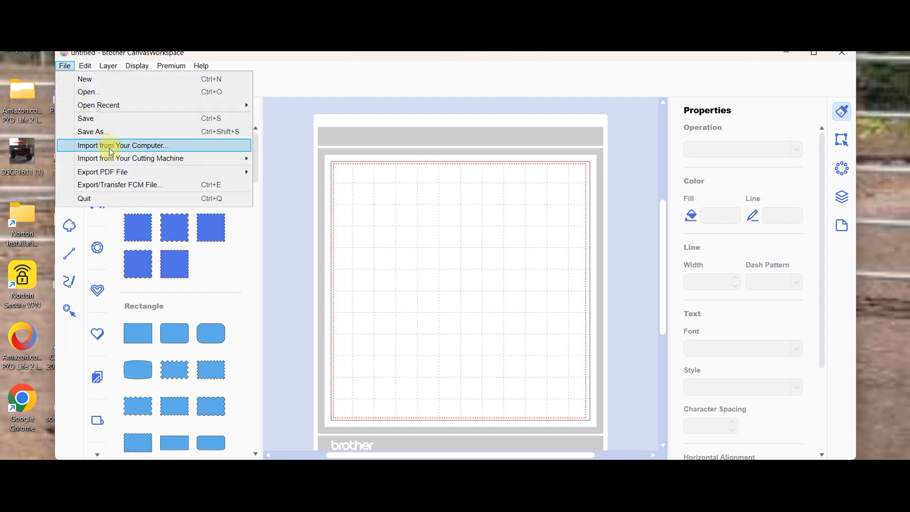
pyautogui.click(275, 189)
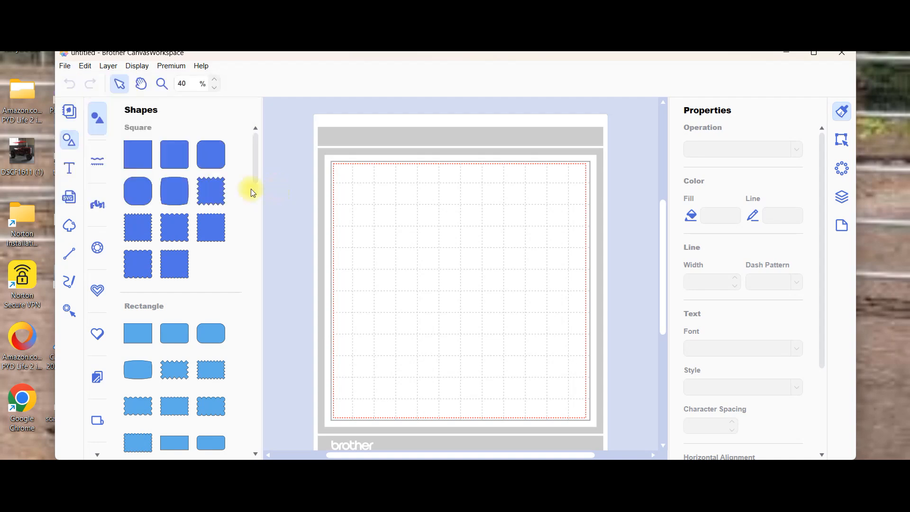
pyautogui.click(69, 197)
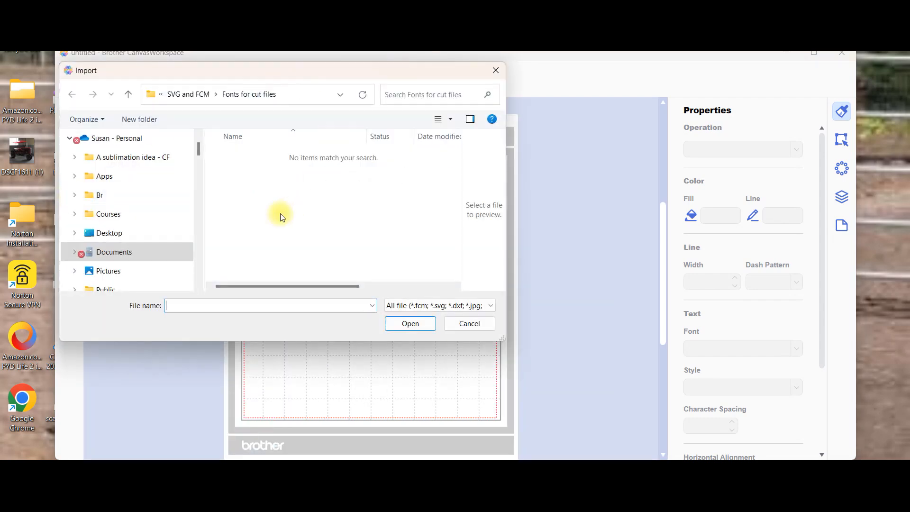
pyautogui.moveTo(200, 151); pyautogui.dragTo(201, 169)
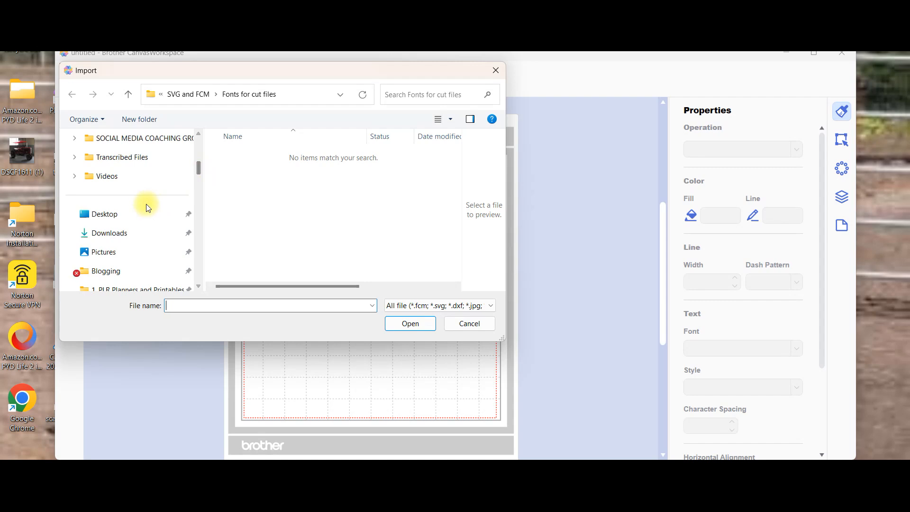
pyautogui.click(119, 235)
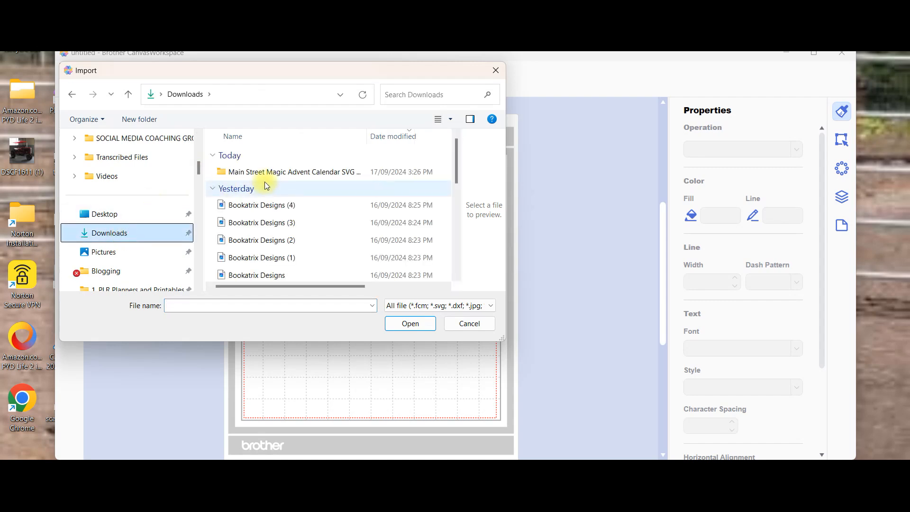
pyautogui.doubleClick(291, 174)
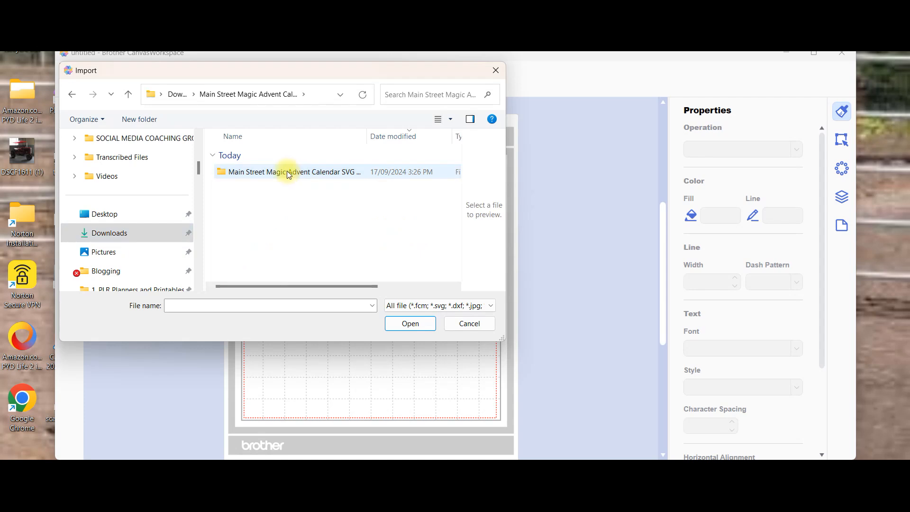
pyautogui.doubleClick(289, 173)
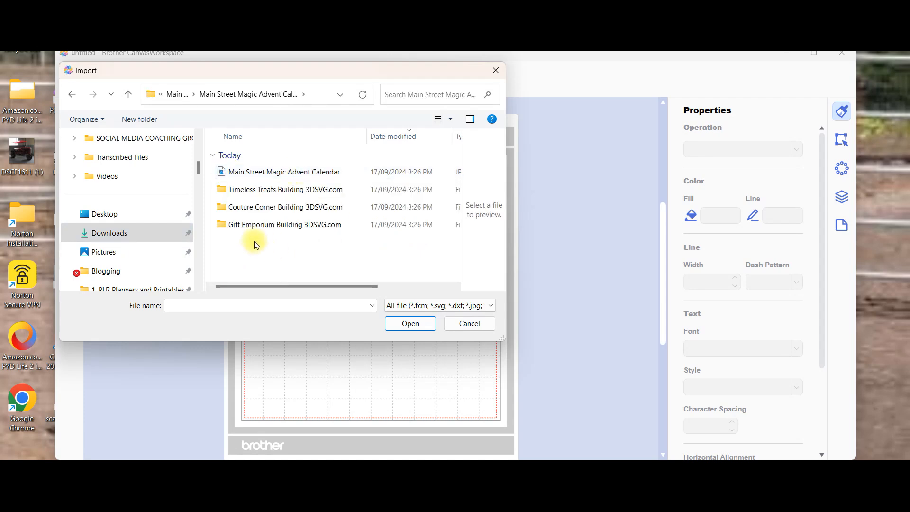
# Step: Import Dashed_Score_All_In_One from the Couture Corner Building's SVG All-In-One > Scan N Cut folder onto the mat
pyautogui.doubleClick(275, 209)
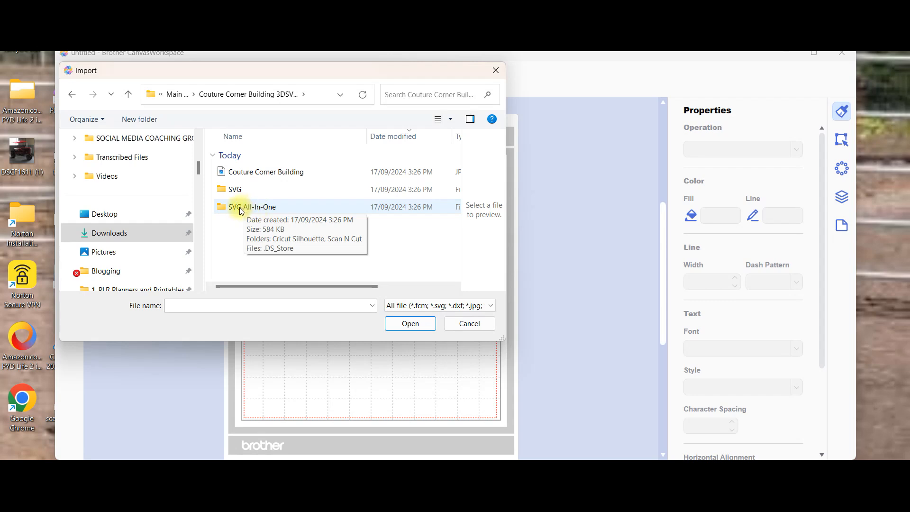
pyautogui.doubleClick(240, 208)
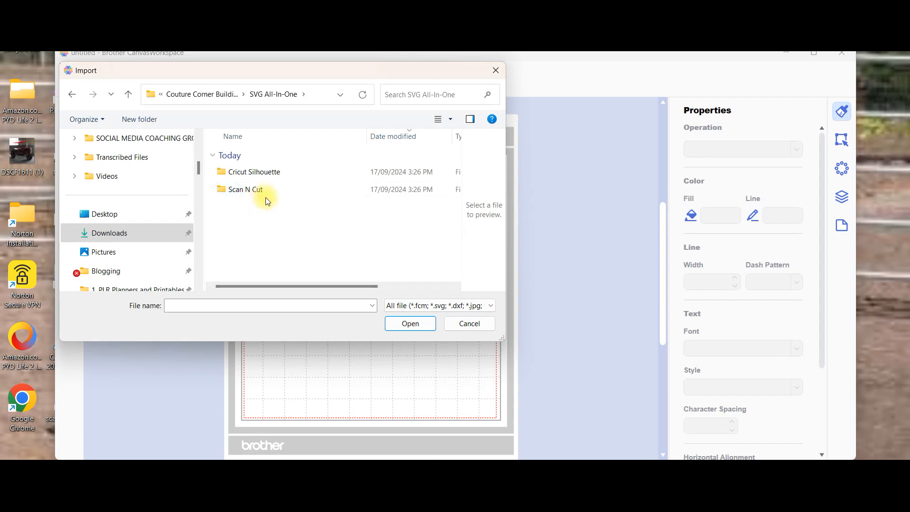
pyautogui.doubleClick(237, 190)
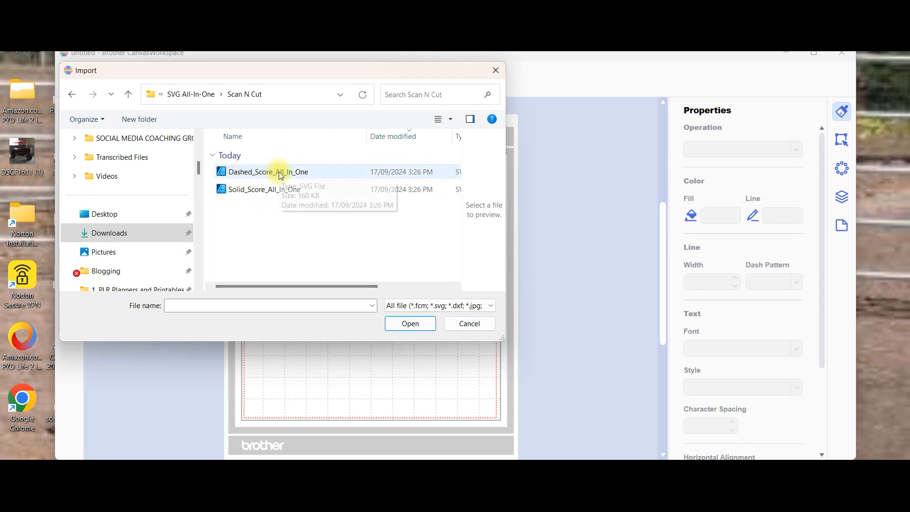
pyautogui.click(247, 172)
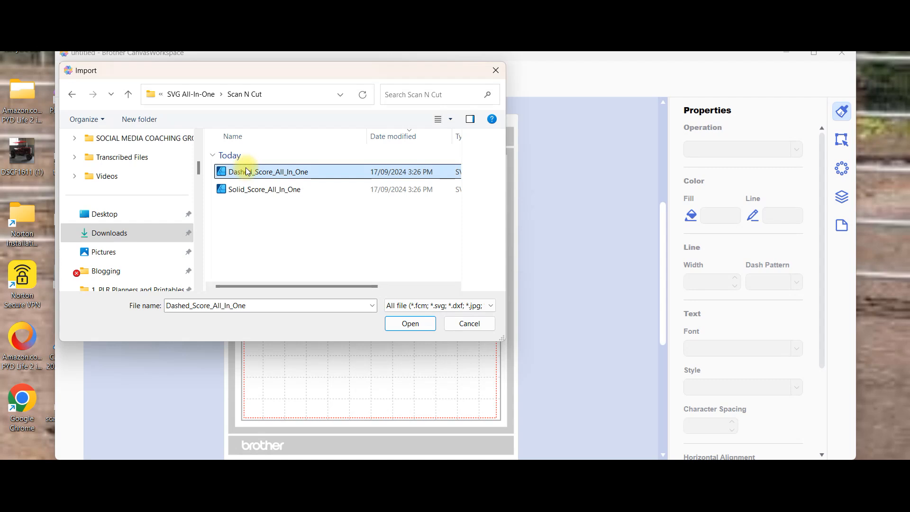
pyautogui.click(410, 325)
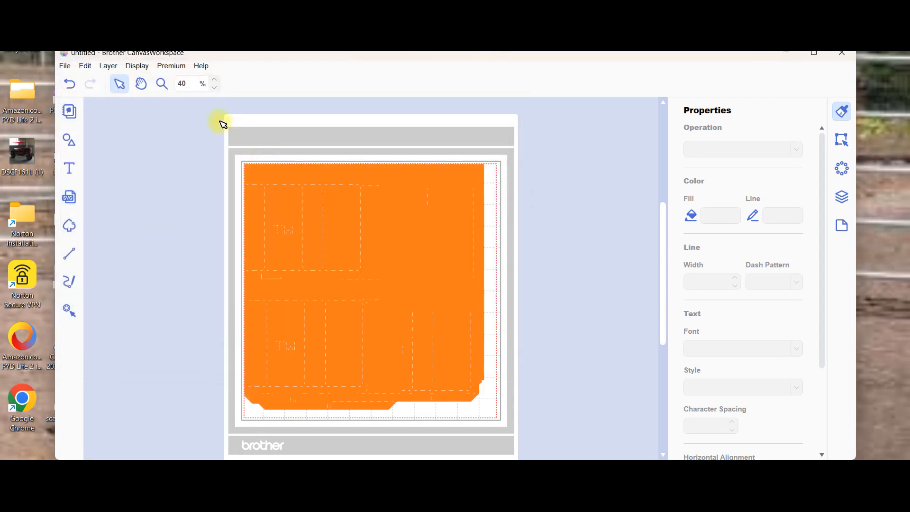
# Step: Enlarge the view to 60% and examine the imported design's layers, selecting the first four shapes one by one
pyautogui.click(214, 79)
pyautogui.click(215, 80)
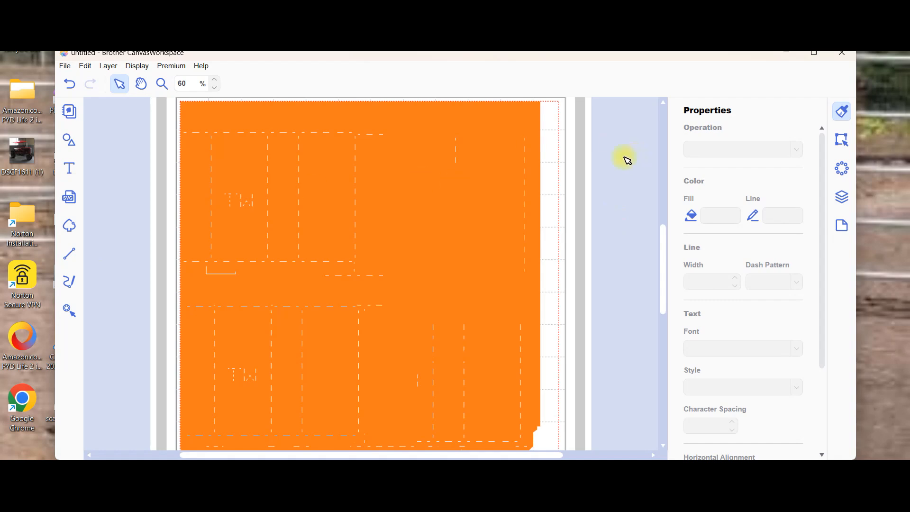
pyautogui.moveTo(664, 258)
pyautogui.mouseDown()
pyautogui.moveTo(665, 243)
pyautogui.moveTo(665, 263)
pyautogui.mouseUp()
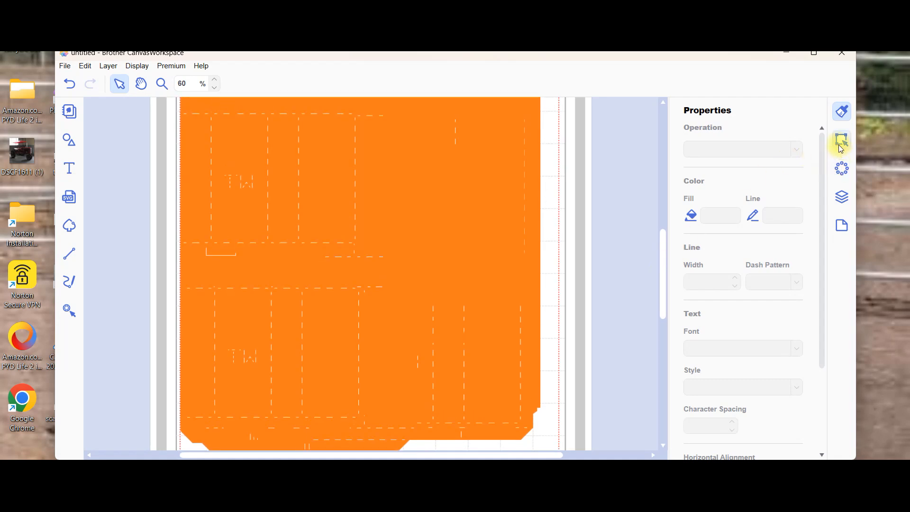
pyautogui.click(844, 197)
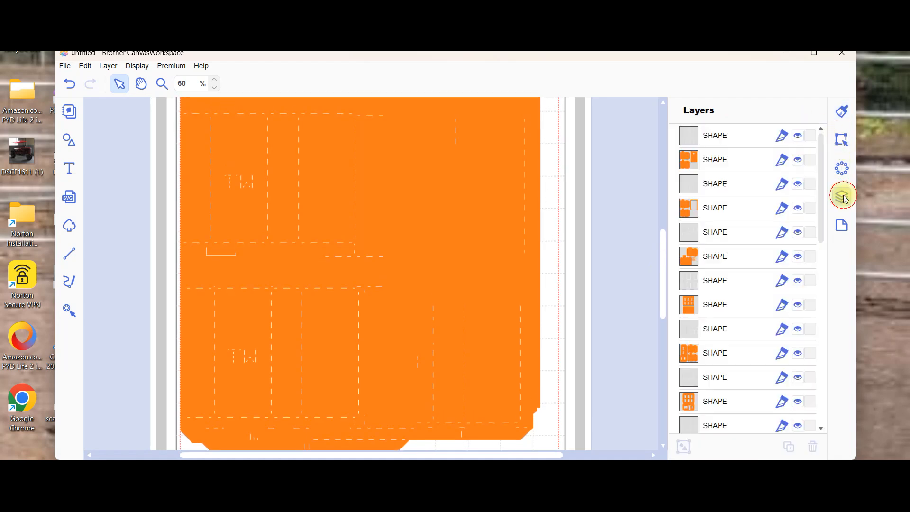
pyautogui.moveTo(822, 176)
pyautogui.mouseDown()
pyautogui.moveTo(839, 348)
pyautogui.moveTo(833, 378)
pyautogui.moveTo(806, 172)
pyautogui.mouseUp()
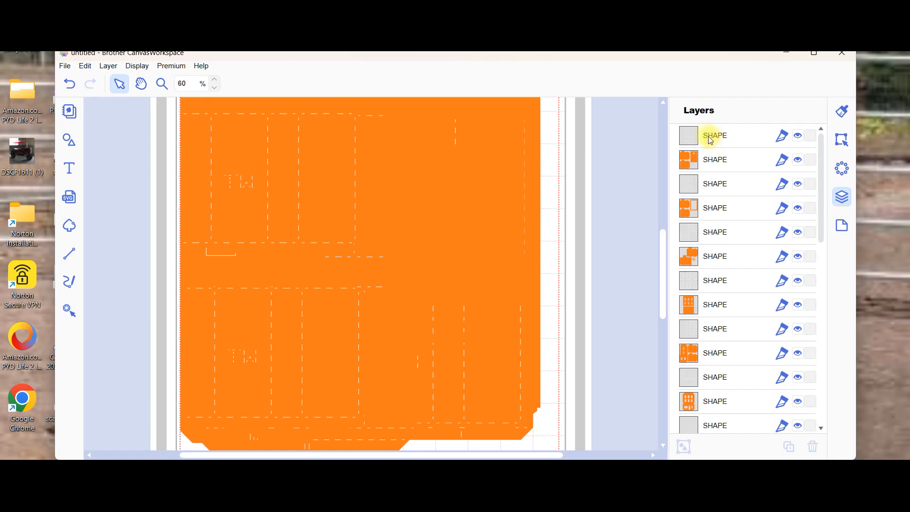
pyautogui.click(726, 137)
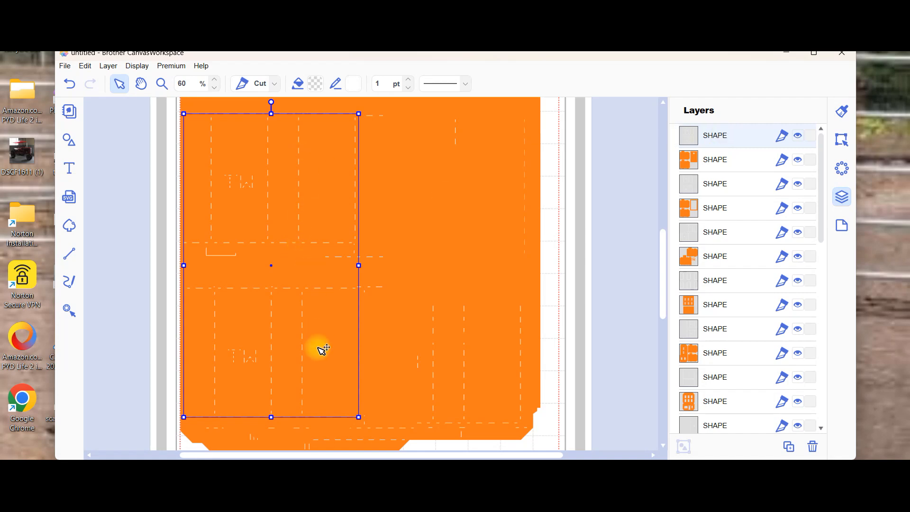
pyautogui.click(718, 165)
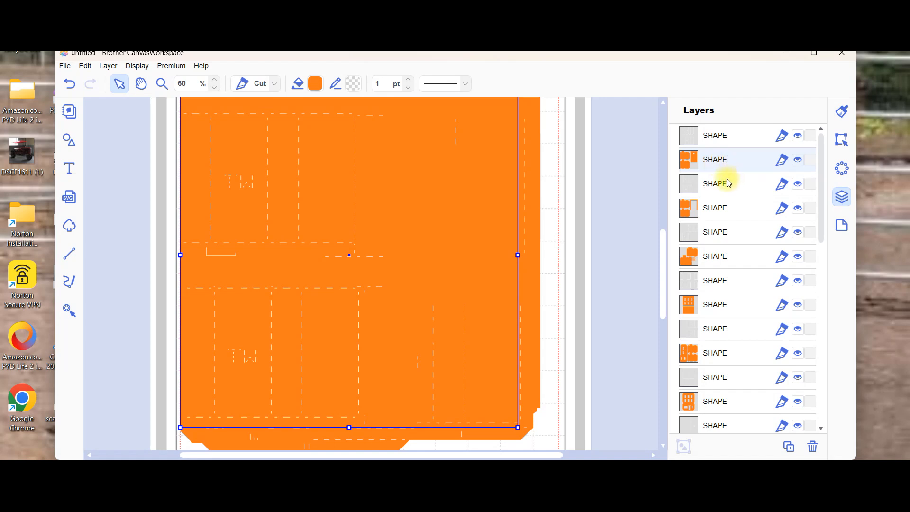
pyautogui.click(722, 182)
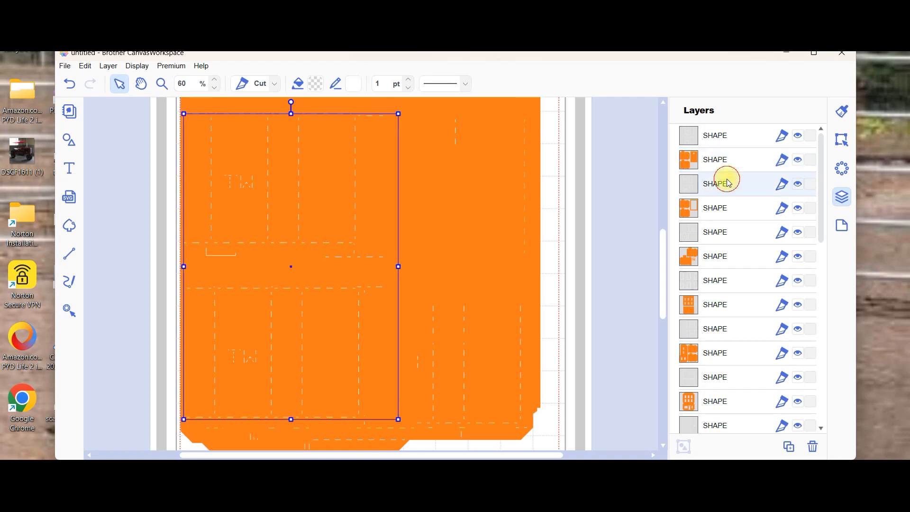
pyautogui.click(717, 209)
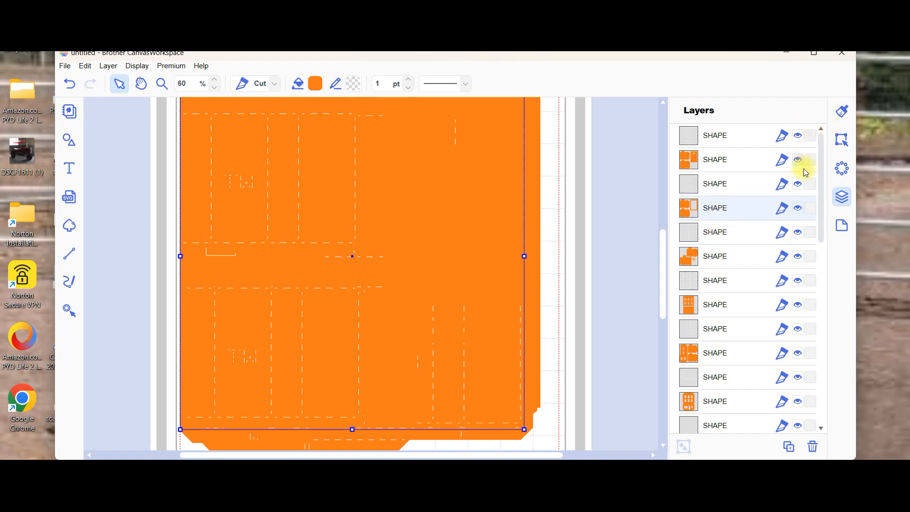
# Step: Hide the twelve topmost shape layers of the imported design
pyautogui.click(798, 137)
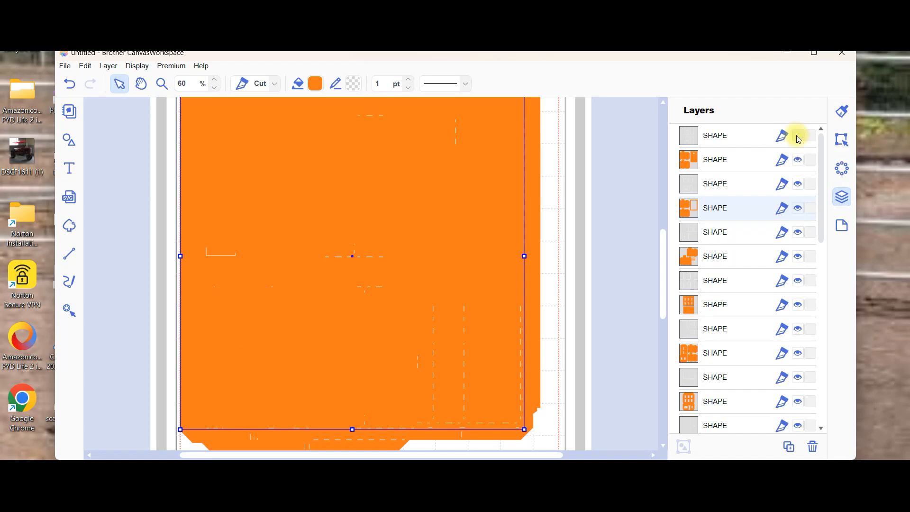
pyautogui.click(799, 161)
pyautogui.click(799, 184)
pyautogui.click(799, 209)
pyautogui.click(799, 232)
pyautogui.click(798, 280)
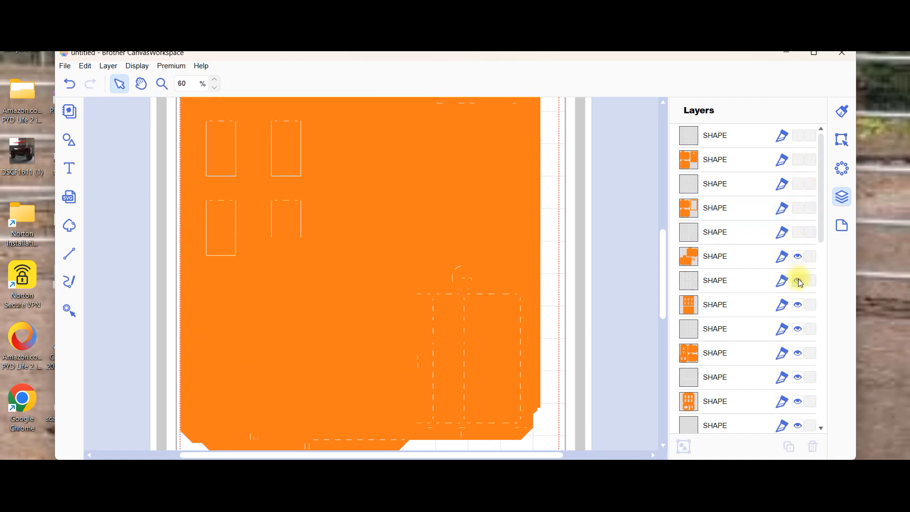
pyautogui.click(798, 329)
pyautogui.click(798, 353)
pyautogui.click(798, 401)
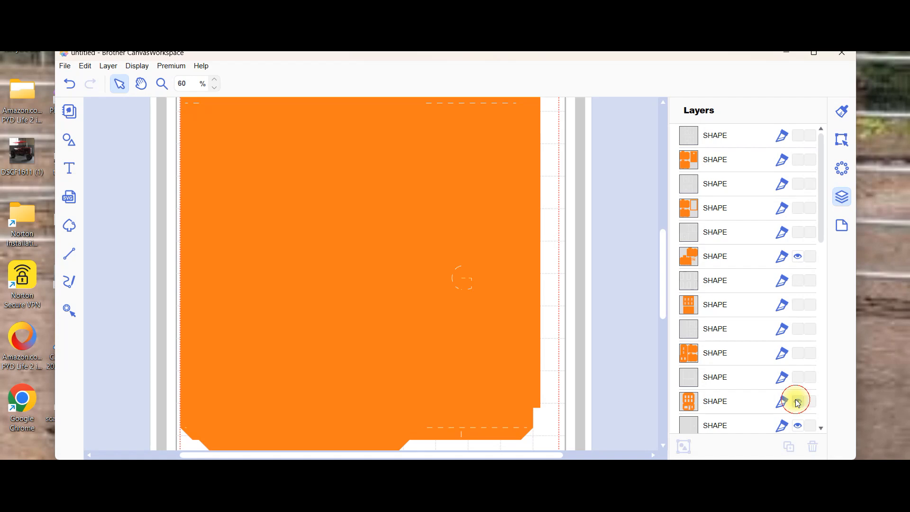
pyautogui.click(797, 259)
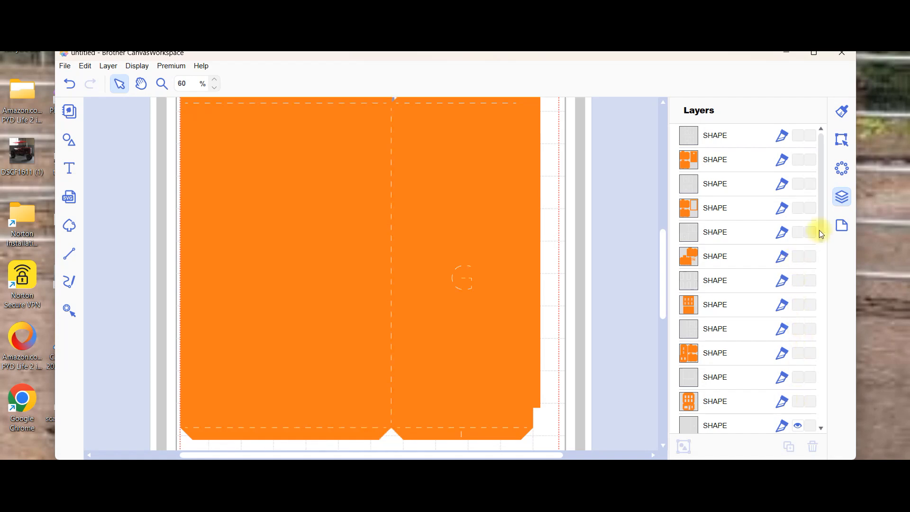
# Step: Hide the two remaining orange wall layers and the score-line layer above them
pyautogui.moveTo(820, 221); pyautogui.dragTo(826, 297)
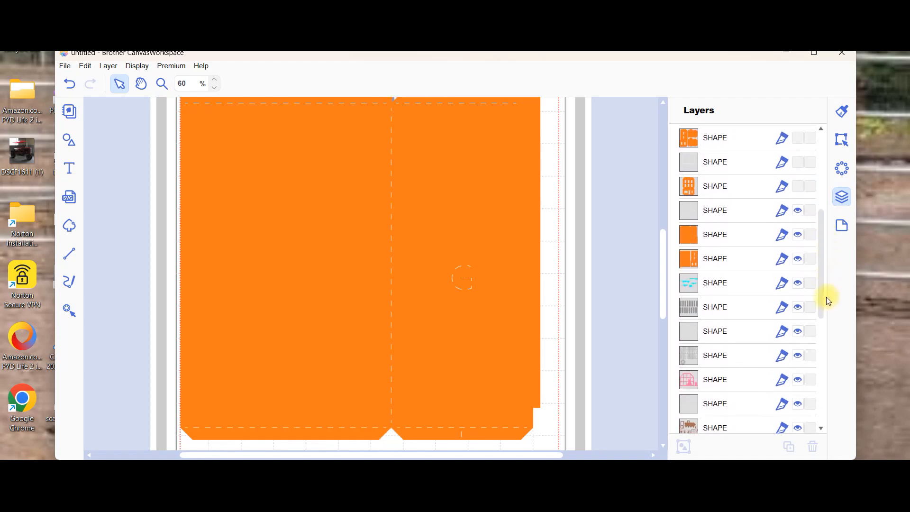
pyautogui.click(799, 235)
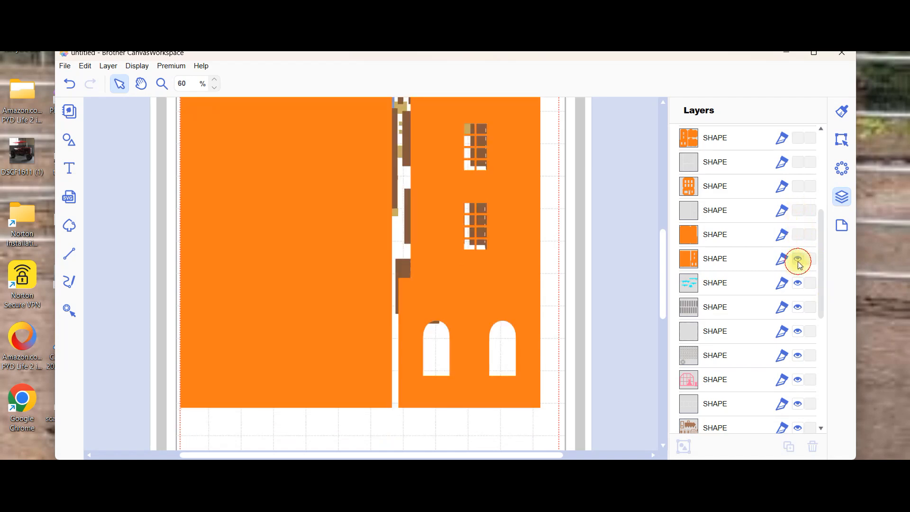
pyautogui.click(798, 260)
# Step: Hide the cyan, grey, pink and light-brown shape layers along with the pale layers between them
pyautogui.moveTo(822, 246); pyautogui.dragTo(824, 266)
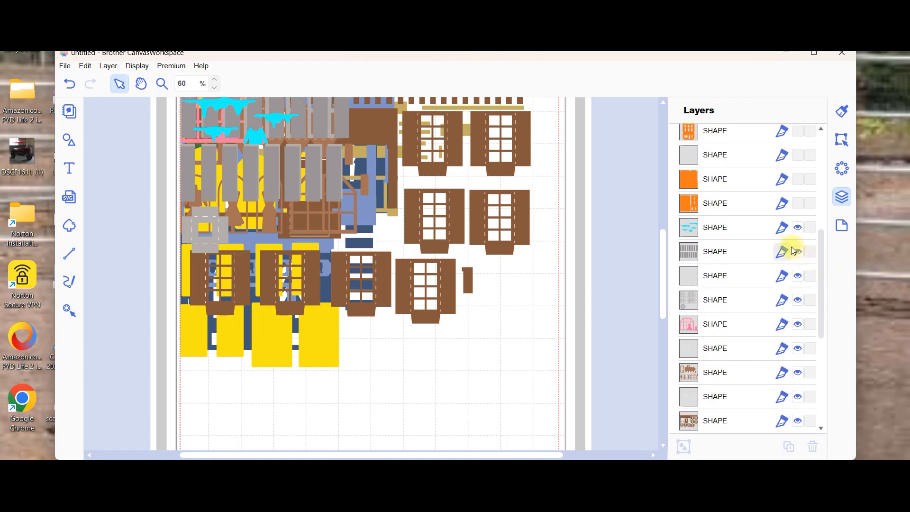
pyautogui.click(798, 229)
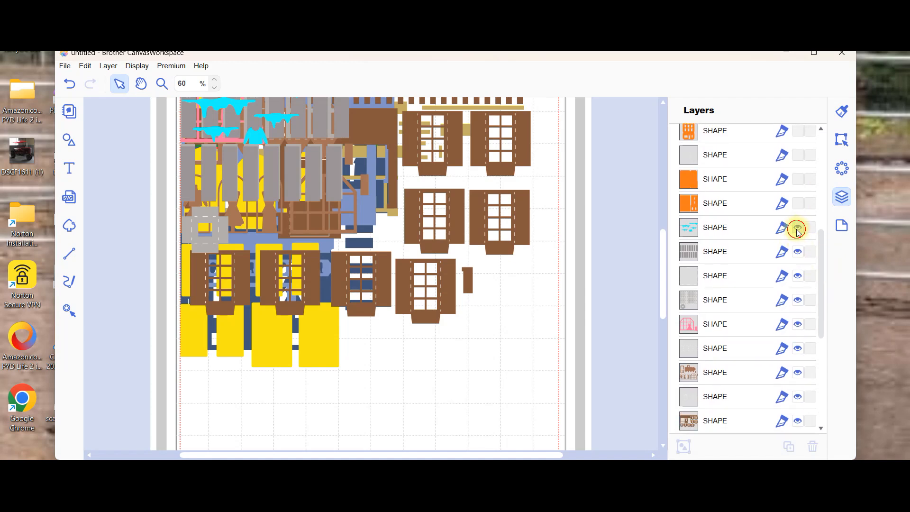
pyautogui.click(798, 254)
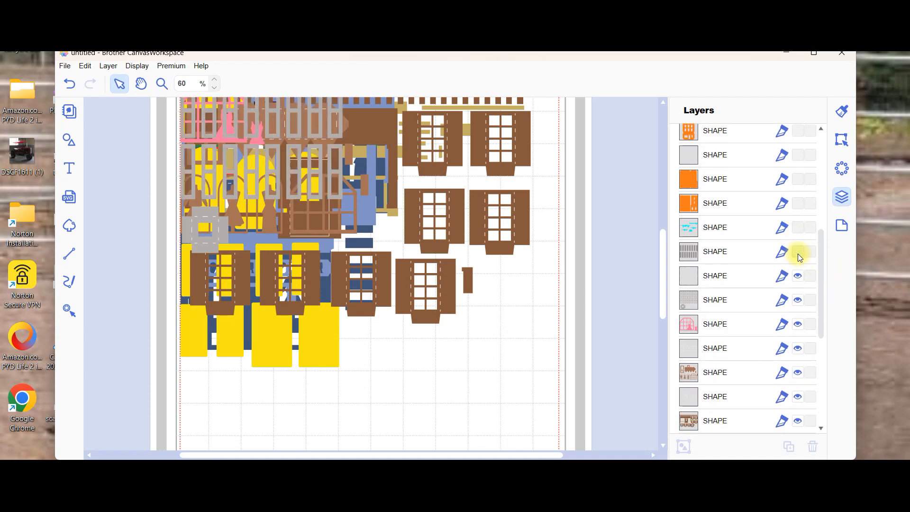
pyautogui.click(797, 301)
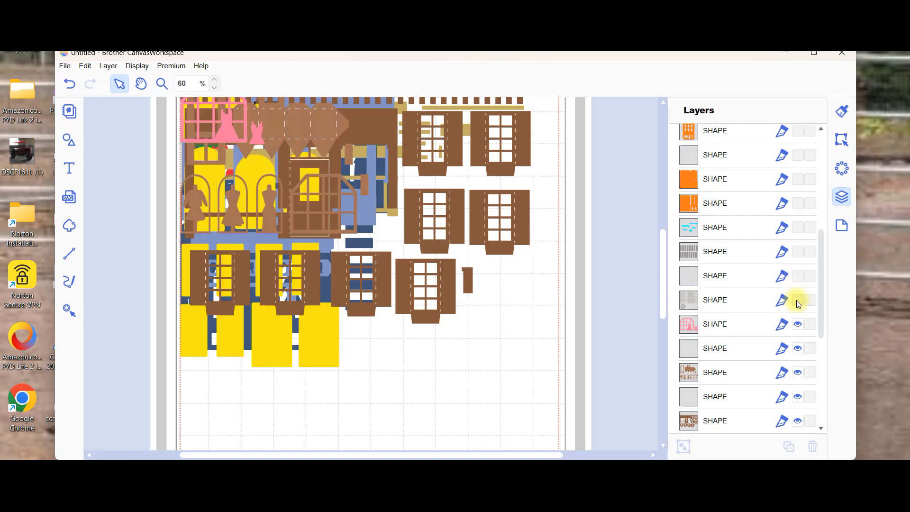
pyautogui.click(800, 326)
pyautogui.click(798, 348)
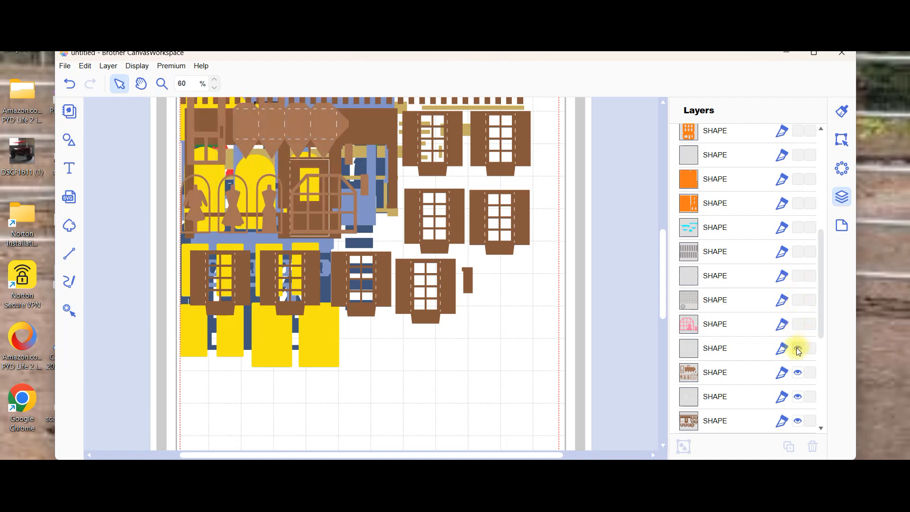
pyautogui.click(798, 373)
pyautogui.click(797, 397)
pyautogui.moveTo(821, 297); pyautogui.dragTo(804, 255)
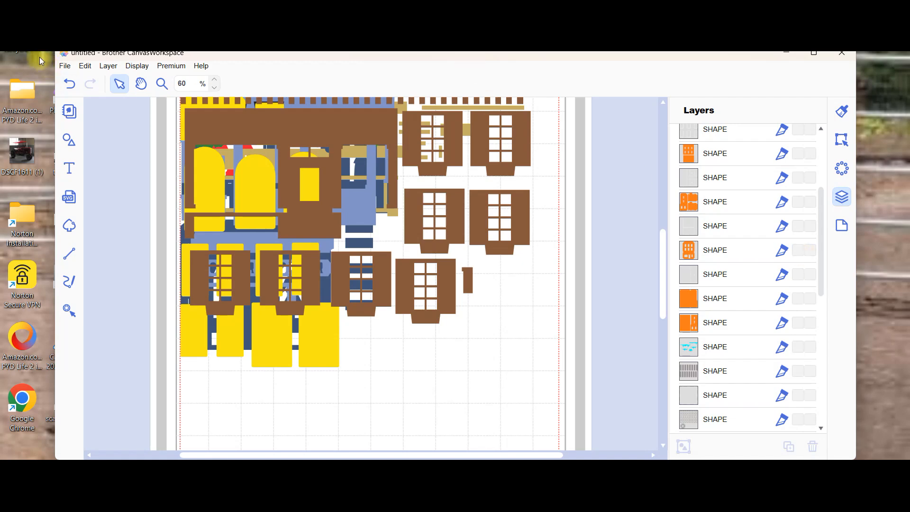
# Step: Start a new blank document, discarding the unsaved changes to the imported design
pyautogui.click(66, 68)
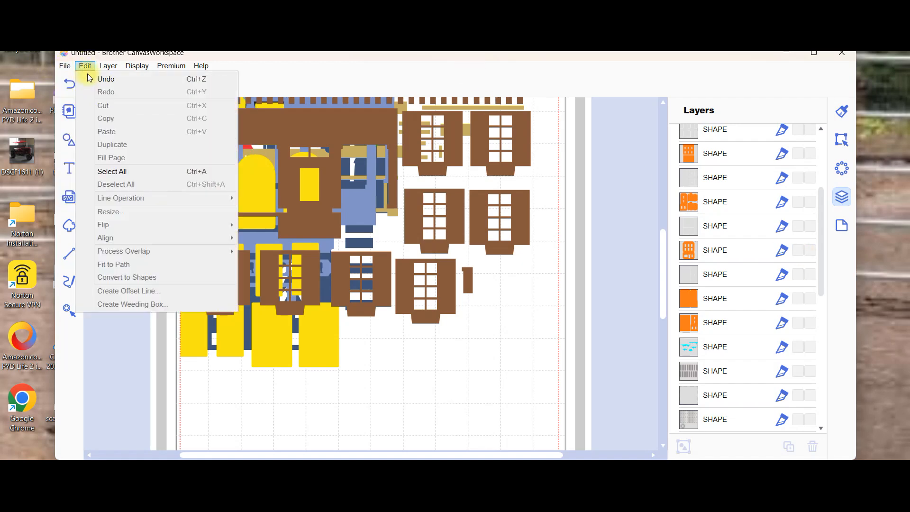
pyautogui.click(82, 78)
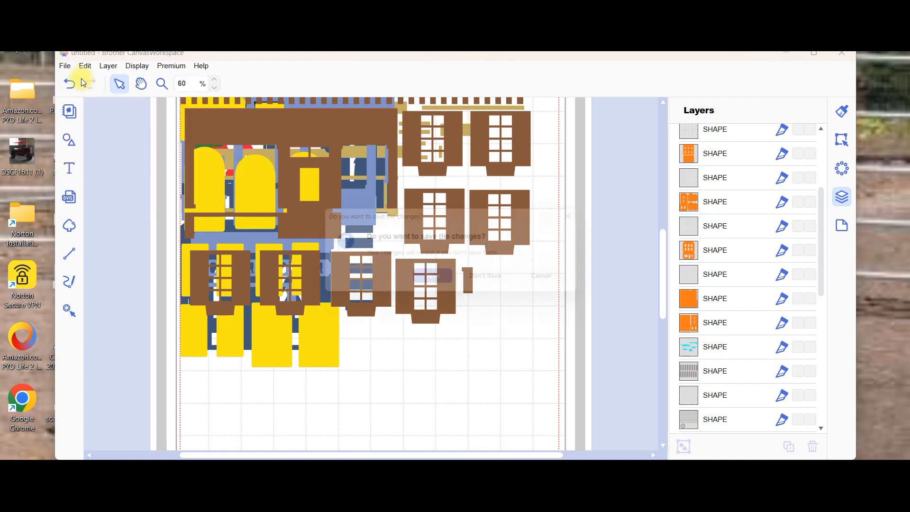
pyautogui.click(484, 281)
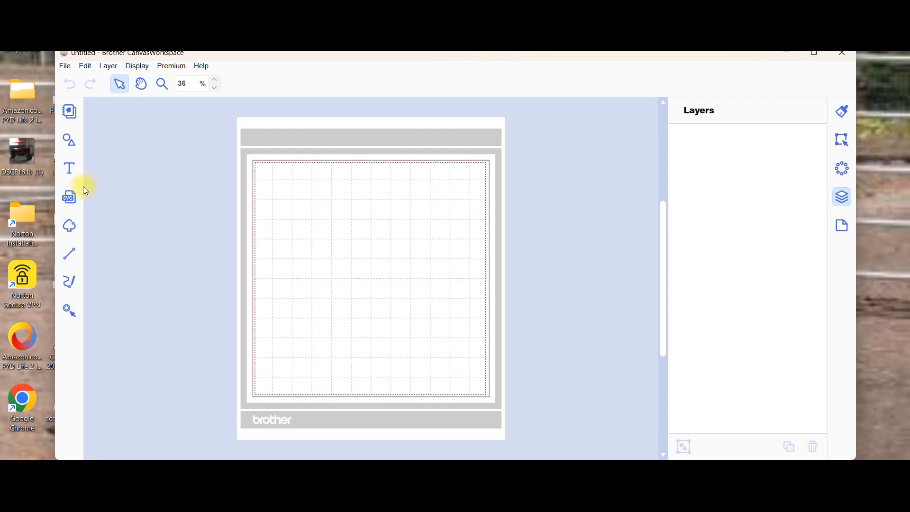
# Step: Import main_8_apricot_jam from the SVG folder of the Couture Corner Building files
pyautogui.click(75, 200)
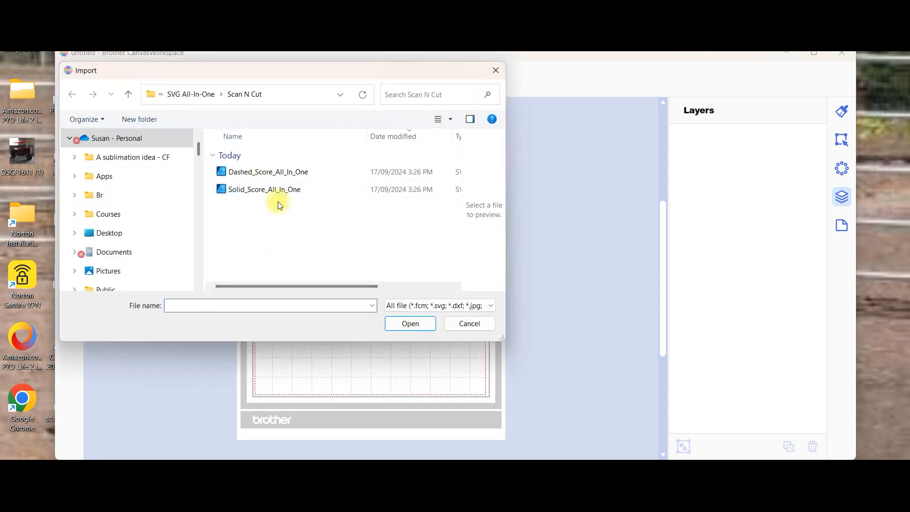
pyautogui.click(188, 93)
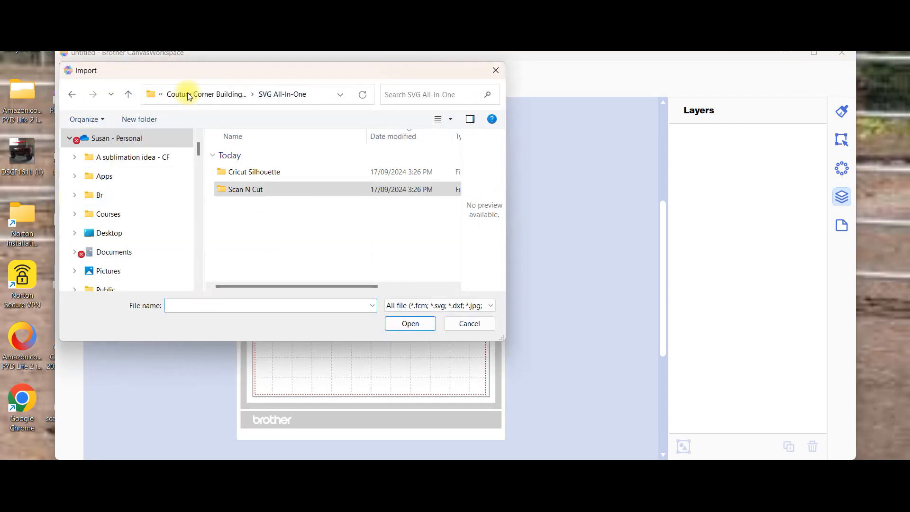
pyautogui.click(201, 93)
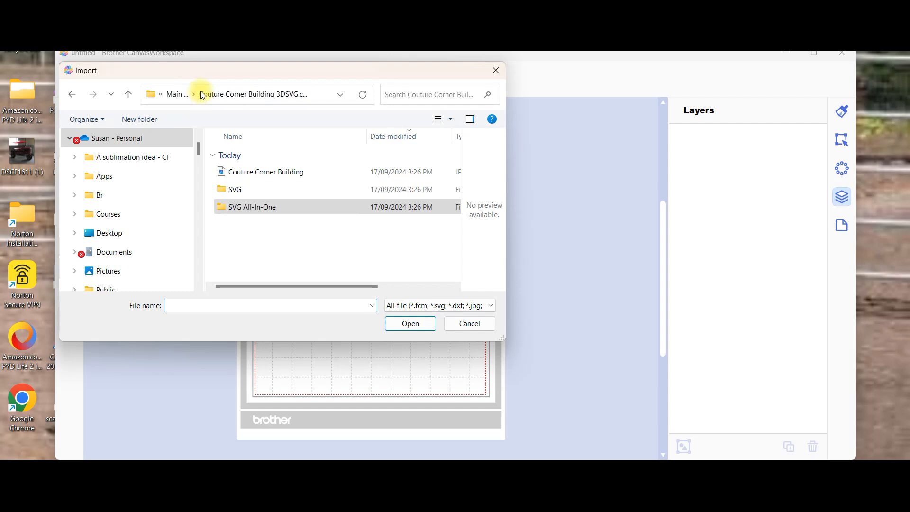
pyautogui.doubleClick(237, 190)
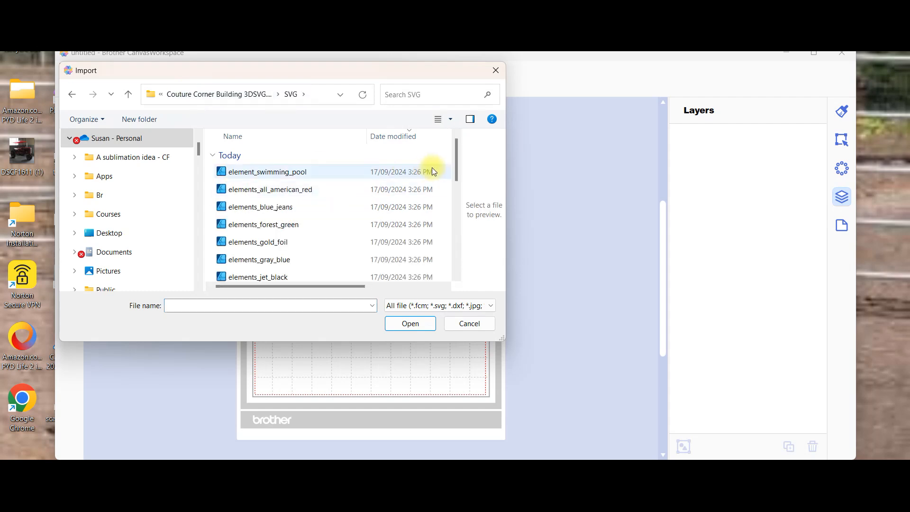
pyautogui.moveTo(457, 159)
pyautogui.mouseDown()
pyautogui.moveTo(462, 267)
pyautogui.moveTo(451, 155)
pyautogui.mouseUp()
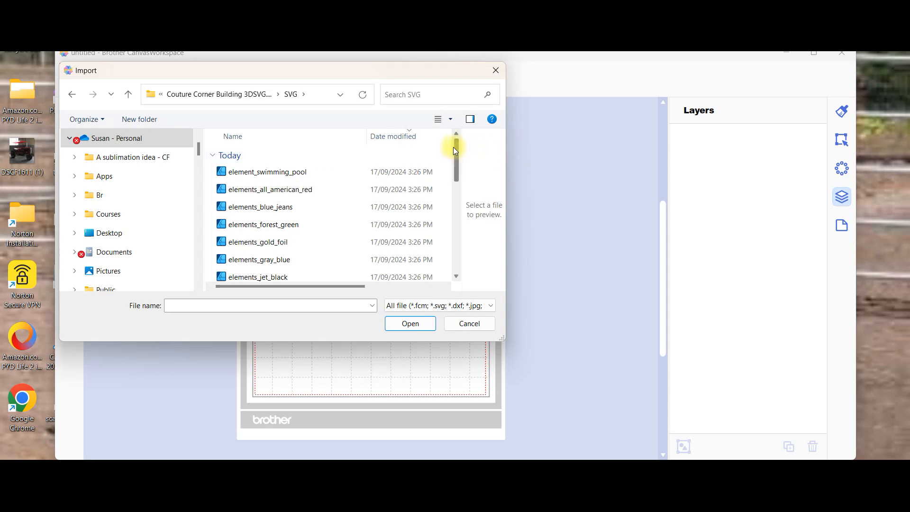
pyautogui.moveTo(453, 146); pyautogui.dragTo(461, 248)
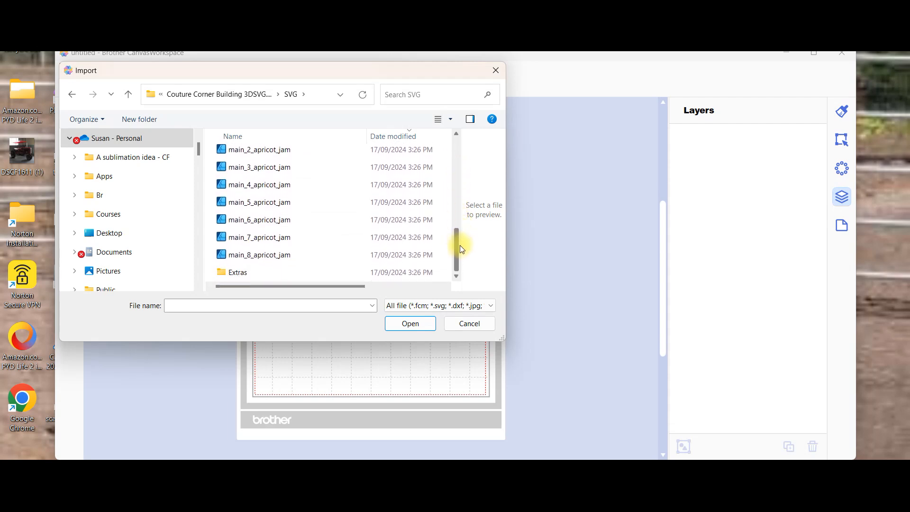
pyautogui.click(260, 256)
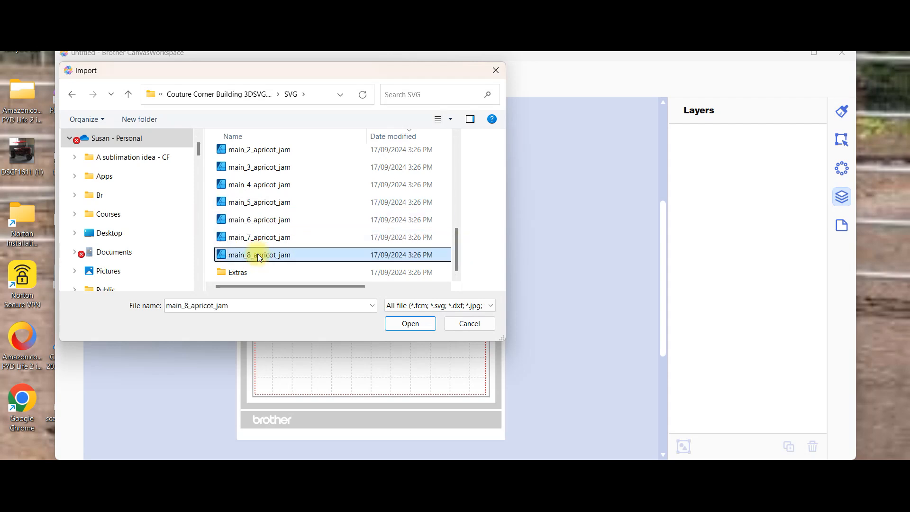
pyautogui.click(406, 328)
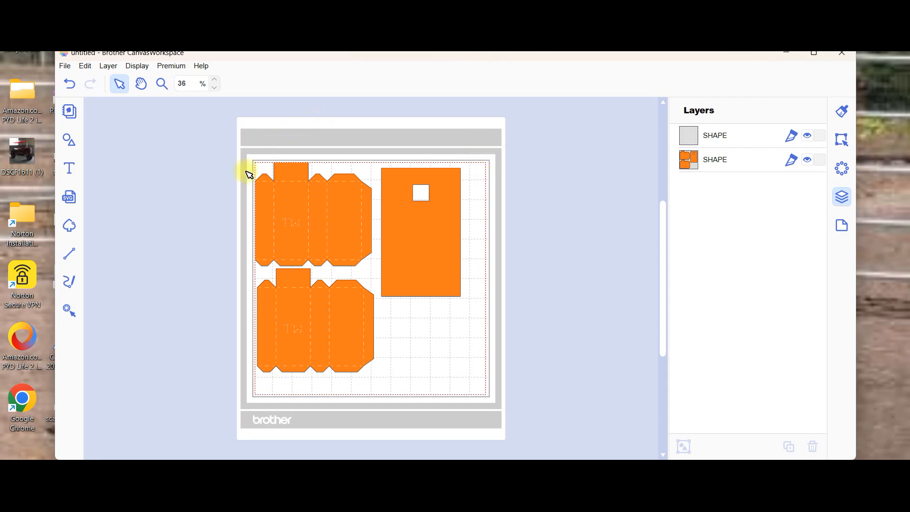
# Step: Transfer the imported design to the registered cutting machine as an FCM file via the Internet
pyautogui.click(65, 66)
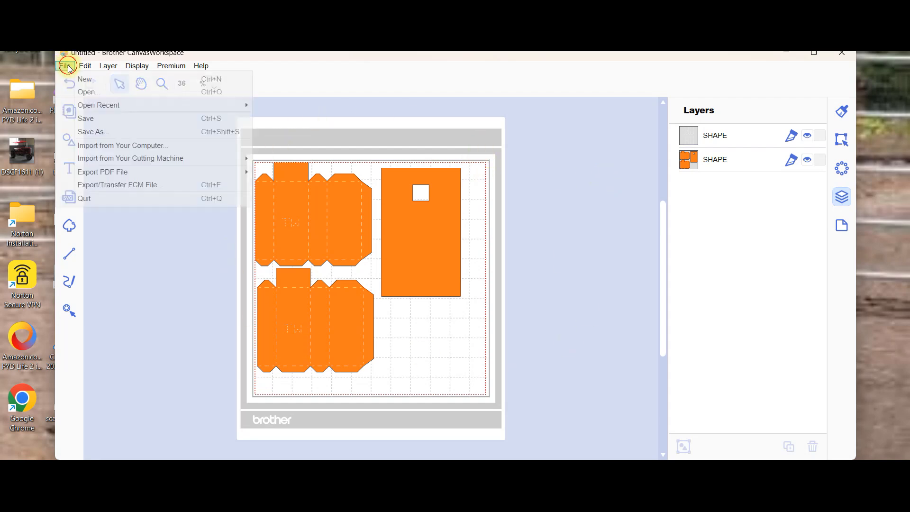
pyautogui.click(108, 185)
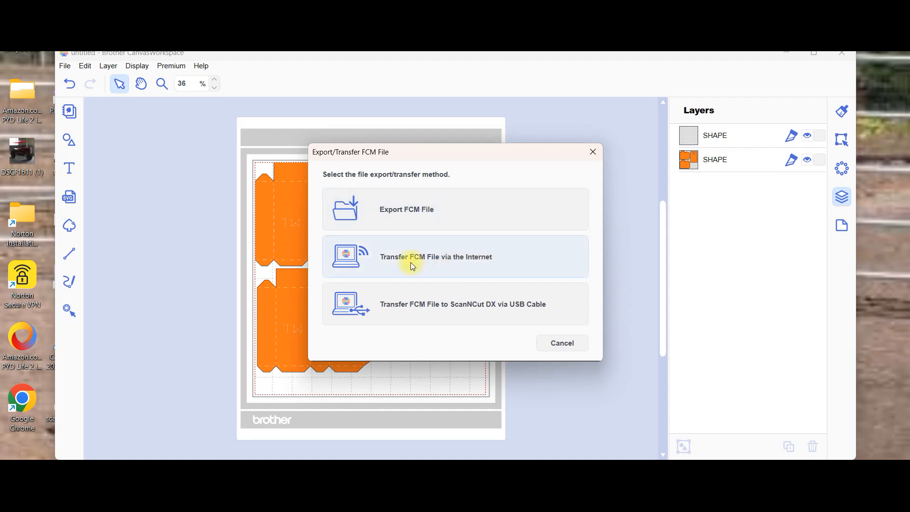
pyautogui.click(454, 266)
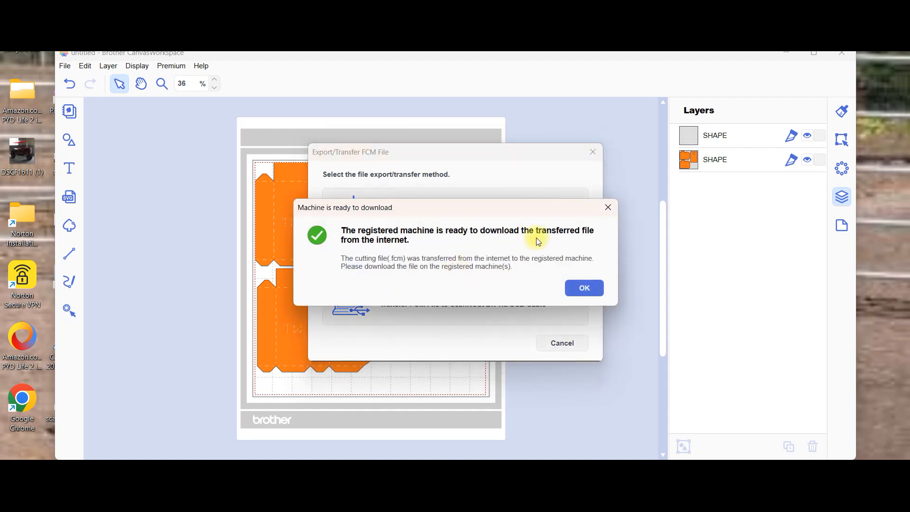
pyautogui.click(588, 286)
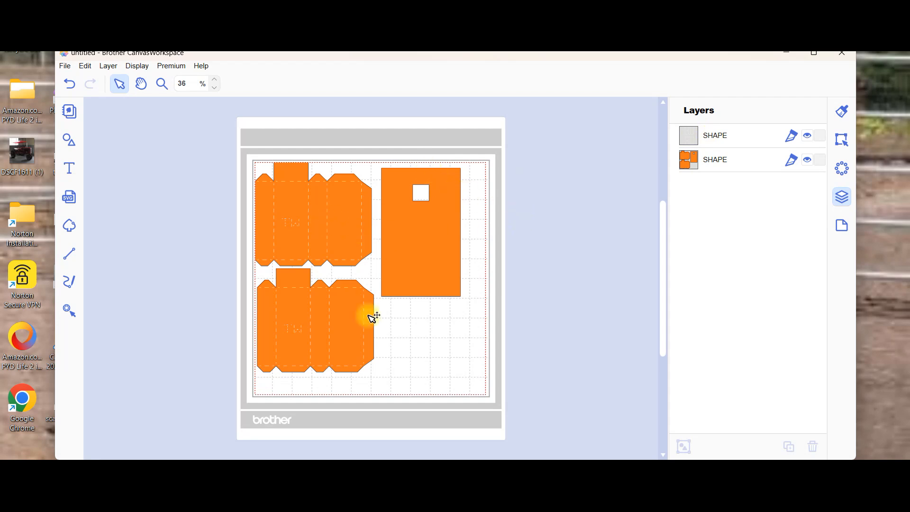
# Step: Inspect the orange shape and score-line layers, and shift the orange shapes sideways away from their score lines
pyautogui.click(378, 333)
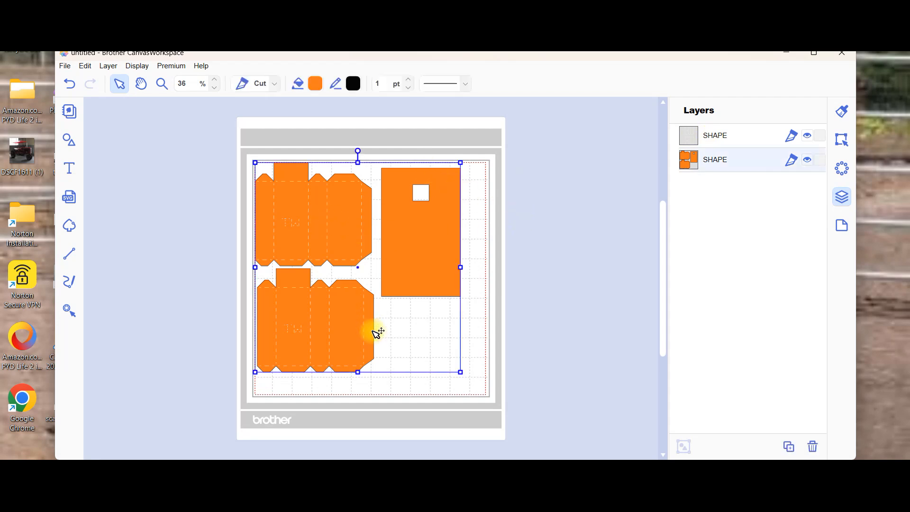
pyautogui.click(727, 142)
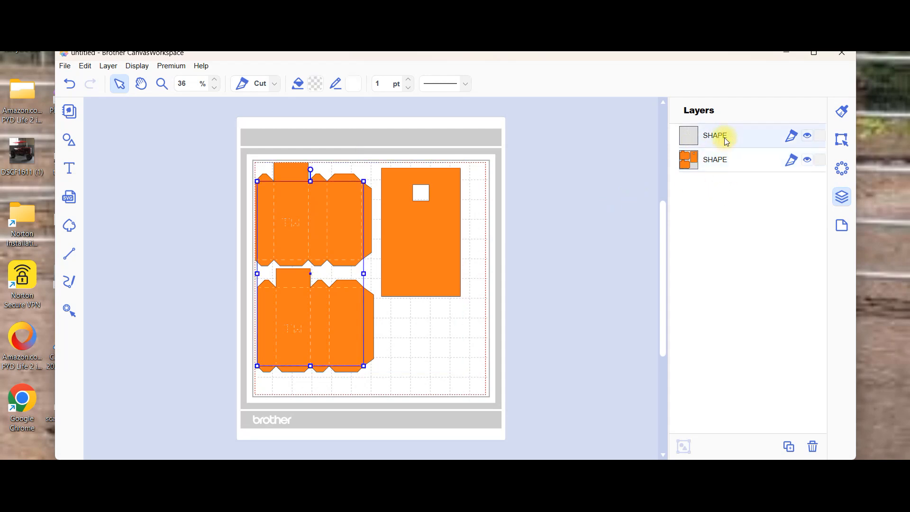
pyautogui.click(727, 141)
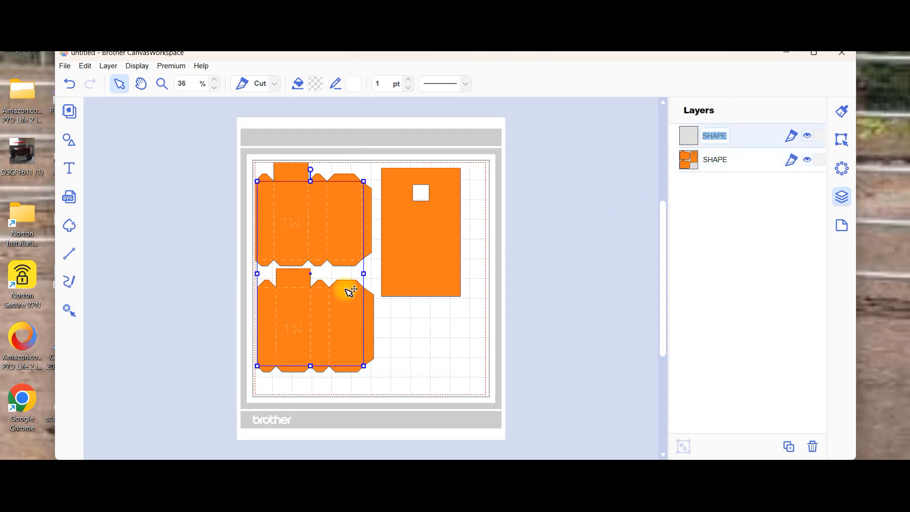
pyautogui.moveTo(344, 325)
pyautogui.mouseDown()
pyautogui.moveTo(360, 326)
pyautogui.moveTo(342, 325)
pyautogui.mouseUp()
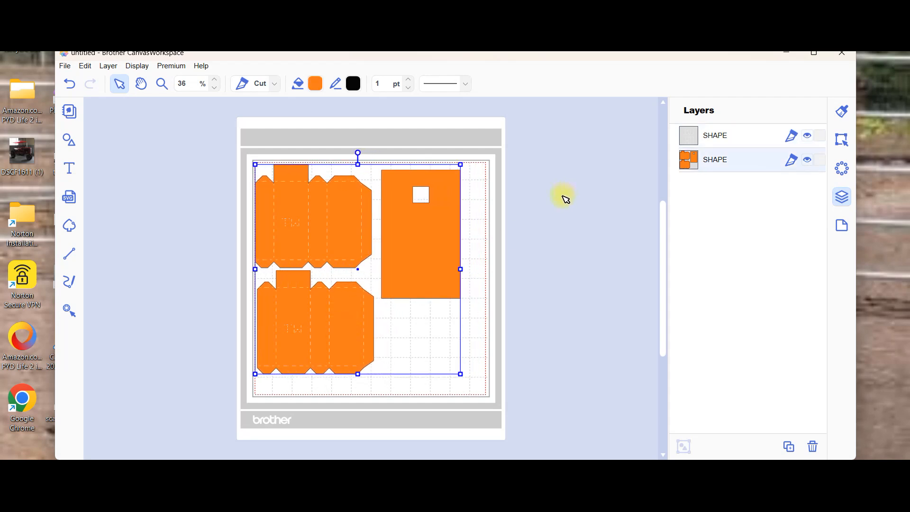
pyautogui.click(736, 137)
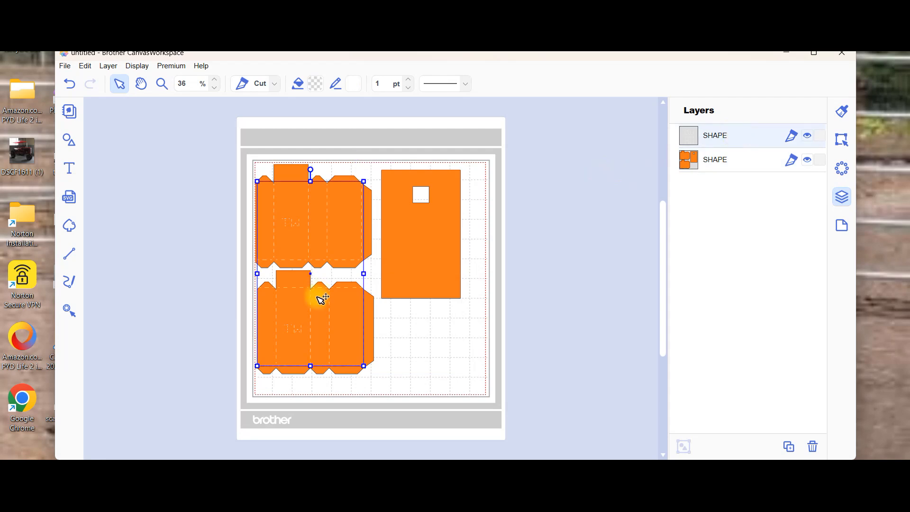
pyautogui.click(361, 355)
pyautogui.moveTo(361, 355); pyautogui.dragTo(401, 356)
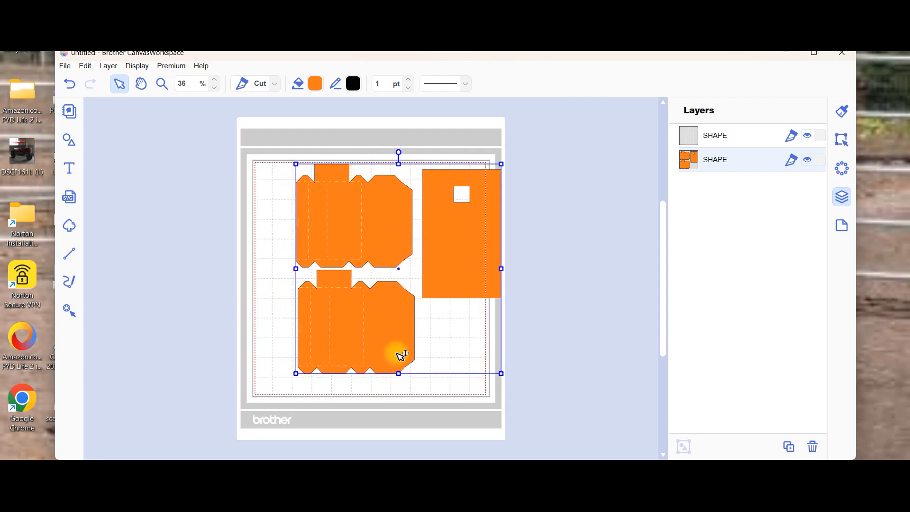
# Step: Try to realign the orange shapes with their score lines by moving them back at 70% zoom
pyautogui.click(215, 80)
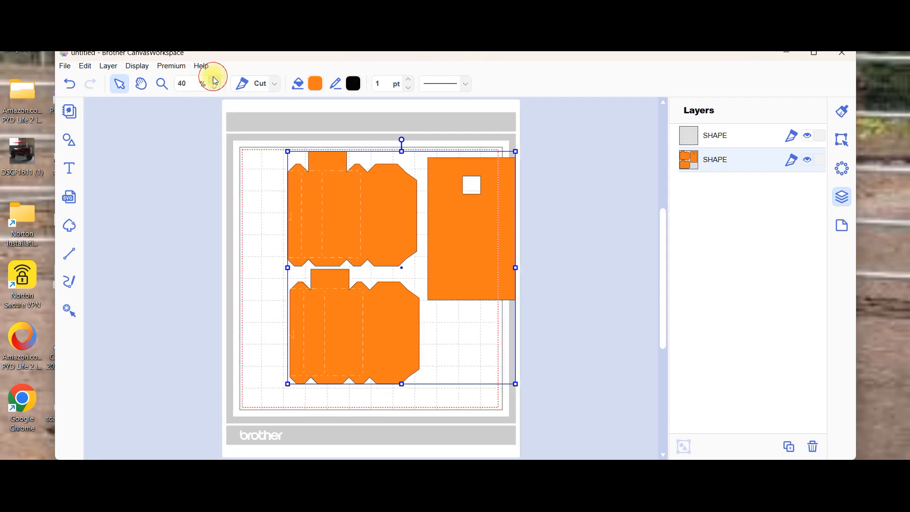
pyautogui.click(214, 79)
pyautogui.click(215, 80)
pyautogui.click(215, 79)
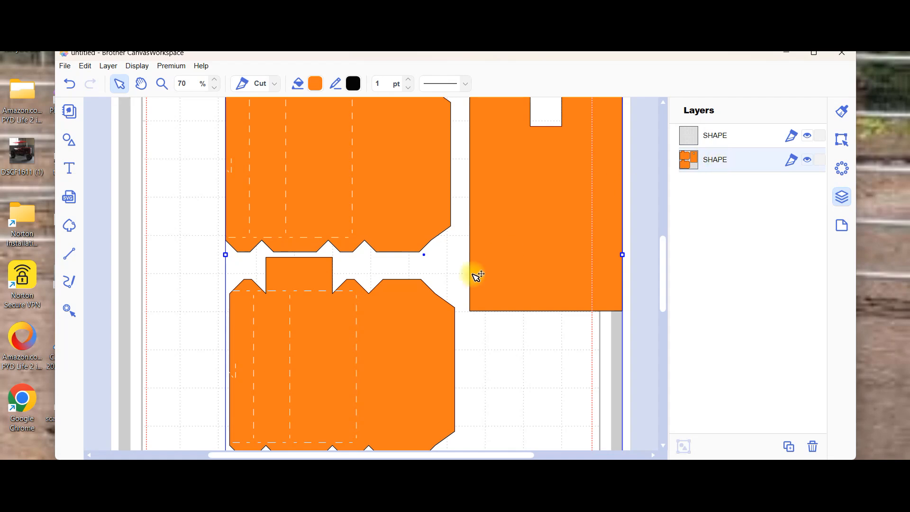
pyautogui.moveTo(420, 340); pyautogui.dragTo(352, 367)
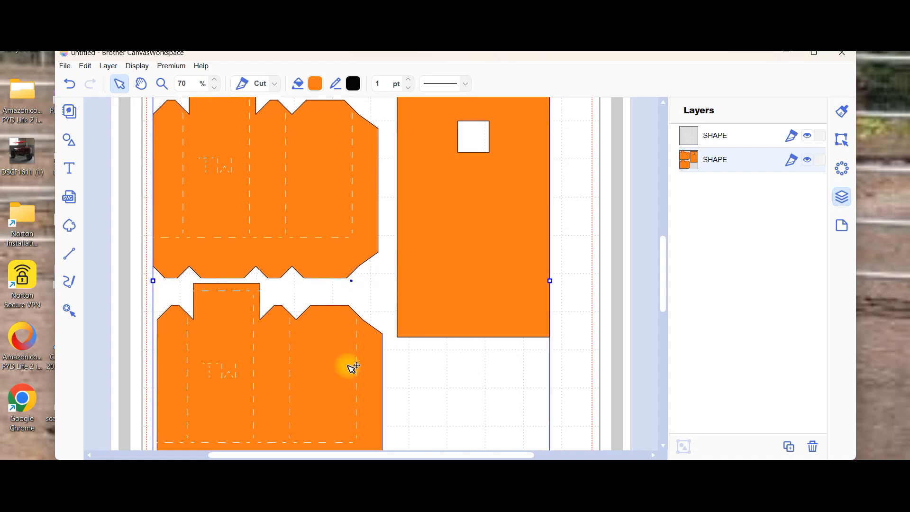
pyautogui.moveTo(354, 367)
pyautogui.mouseDown()
pyautogui.moveTo(346, 356)
pyautogui.moveTo(378, 357)
pyautogui.moveTo(337, 372)
pyautogui.moveTo(356, 368)
pyautogui.moveTo(349, 372)
pyautogui.mouseUp()
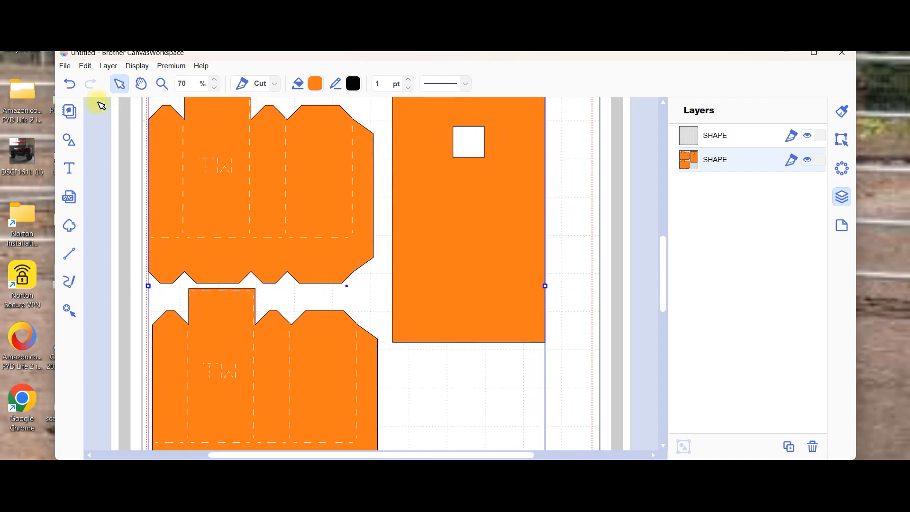
# Step: Undo all moves of the orange shapes, keeping the imported design at its original position
pyautogui.click(71, 85)
pyautogui.click(70, 85)
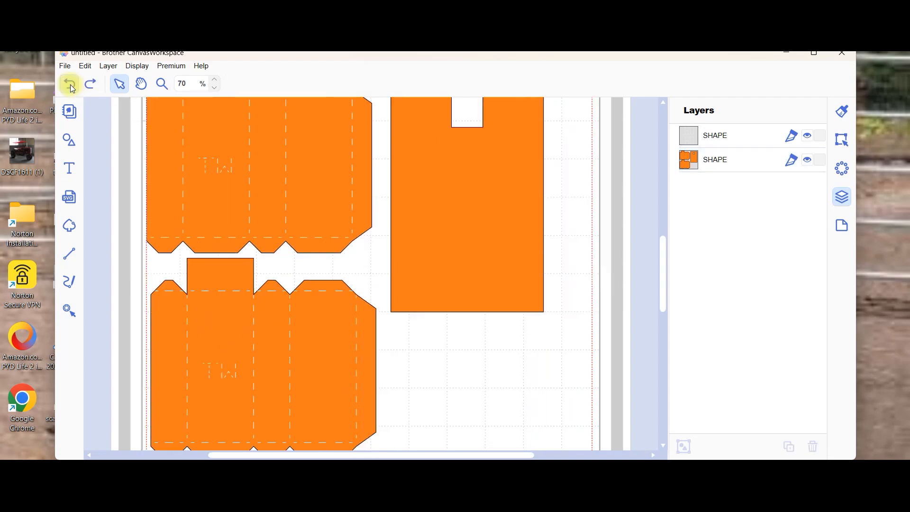
pyautogui.click(70, 85)
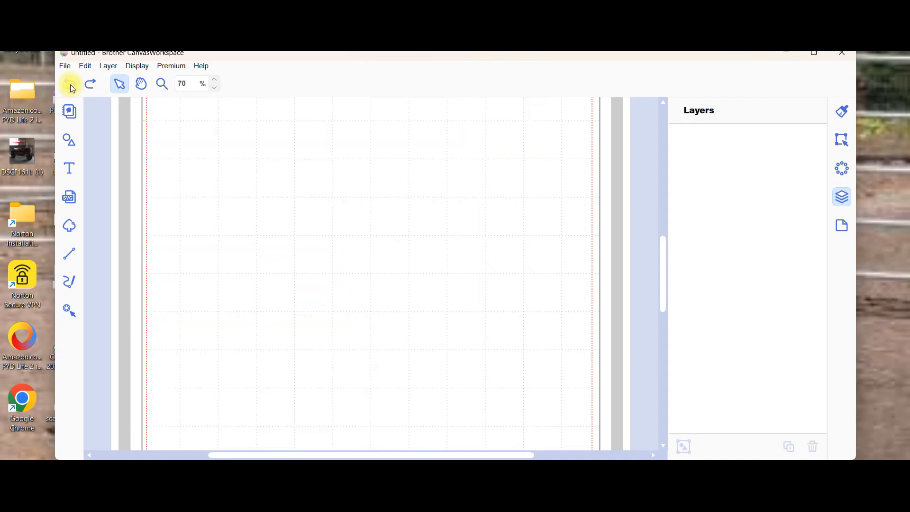
pyautogui.click(91, 84)
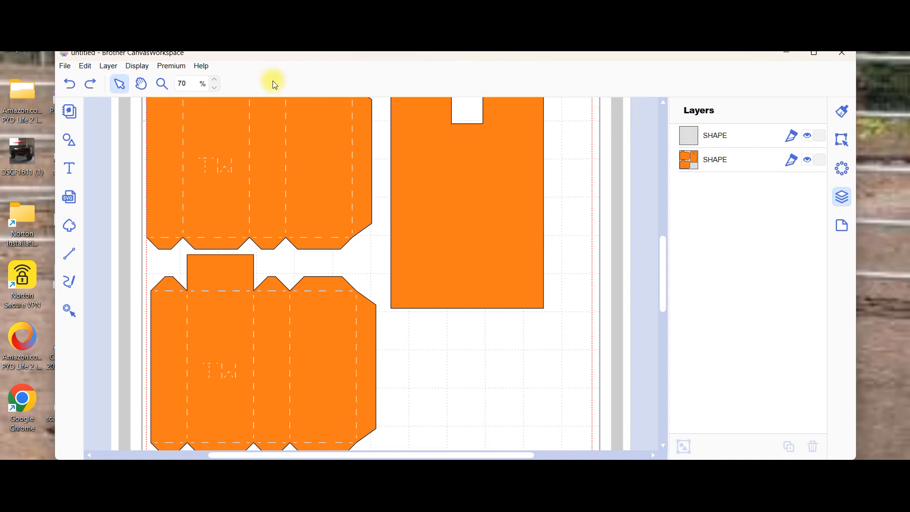
# Step: Group the score-line layer with the orange shape layer
pyautogui.click(215, 90)
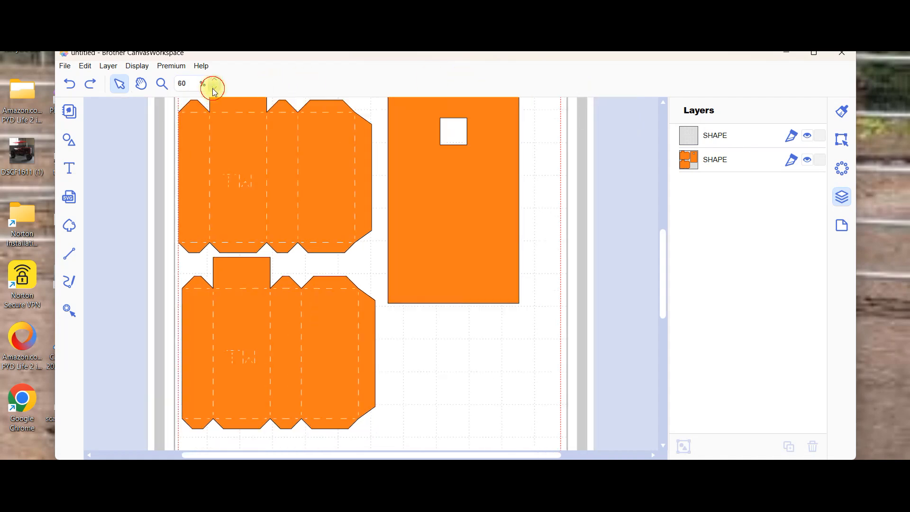
pyautogui.click(215, 90)
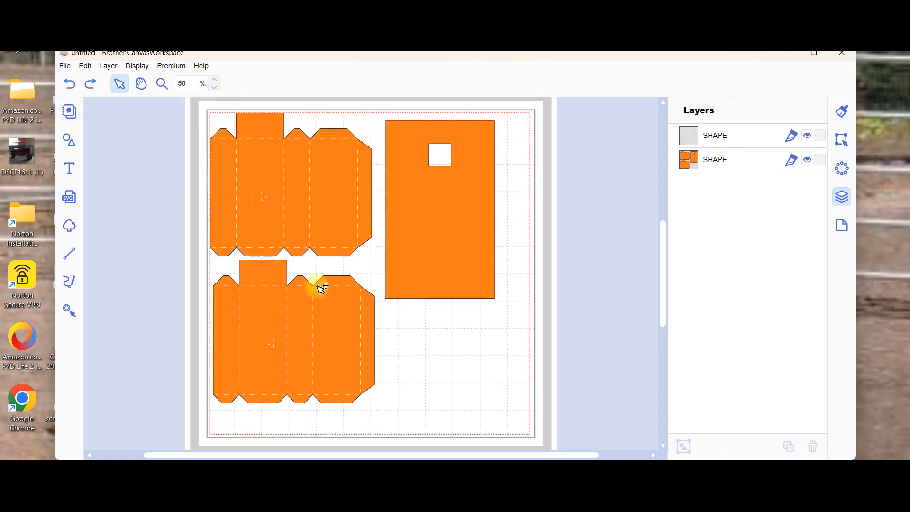
pyautogui.click(727, 142)
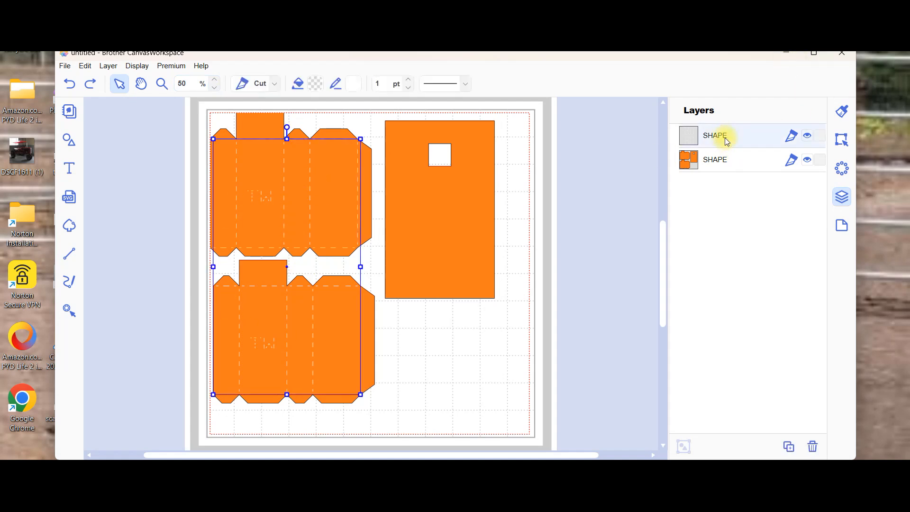
pyautogui.keyDown('shift'); pyautogui.click(728, 165); pyautogui.keyUp('shift')
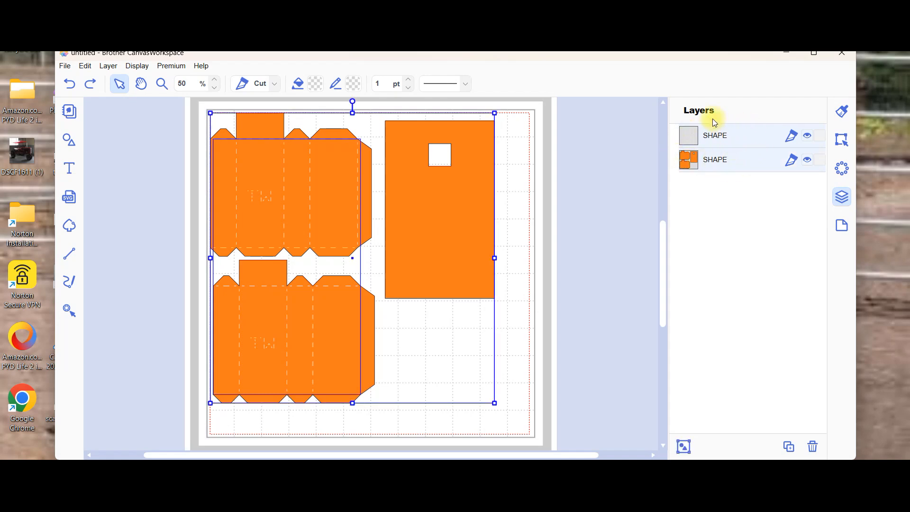
pyautogui.click(585, 203)
pyautogui.moveTo(167, 106); pyautogui.dragTo(534, 426)
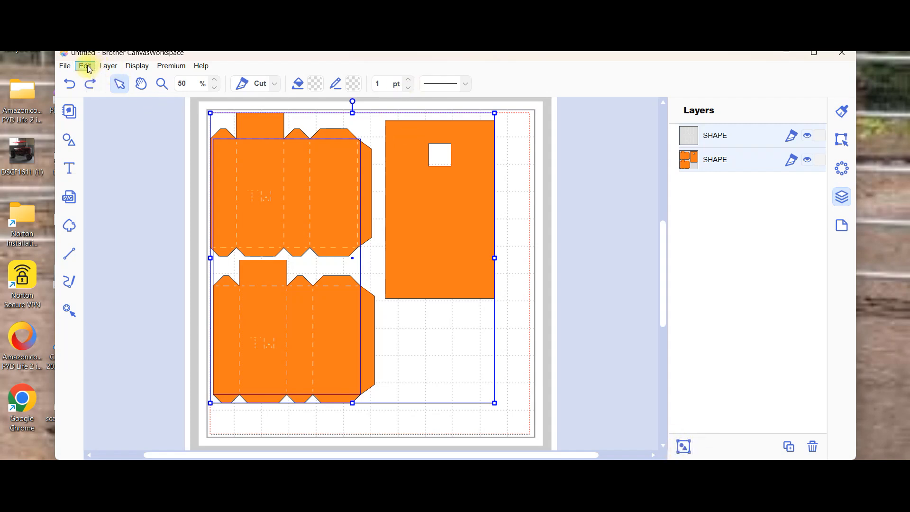
pyautogui.click(109, 66)
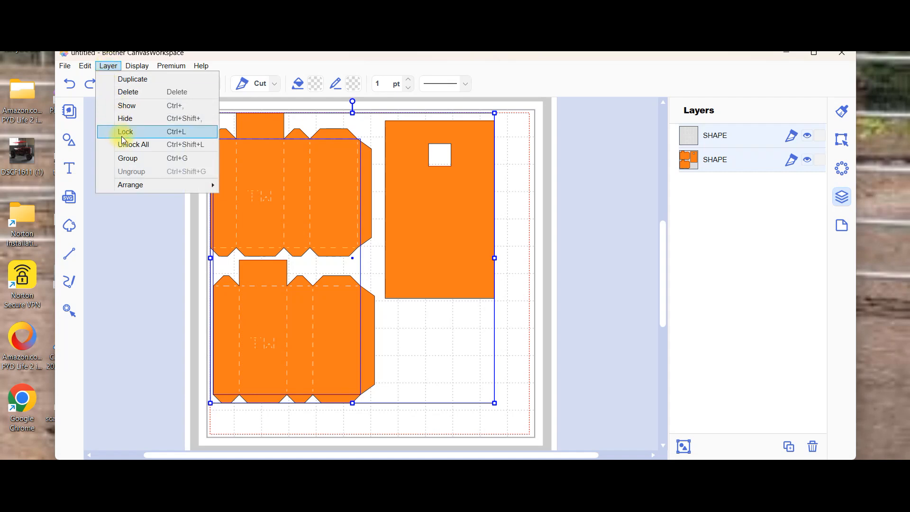
pyautogui.click(128, 160)
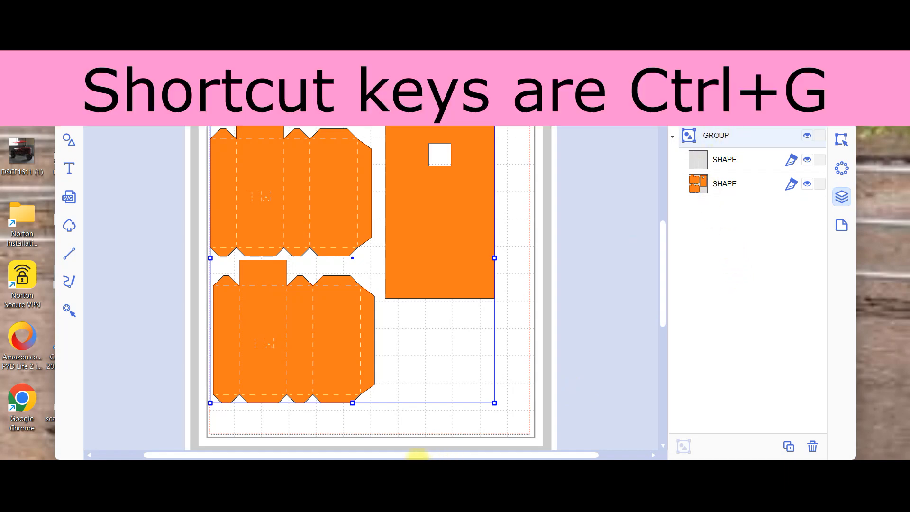
# Step: Collapse the new group in the layer list and rename it Apricot Jam
pyautogui.doubleClick(716, 136)
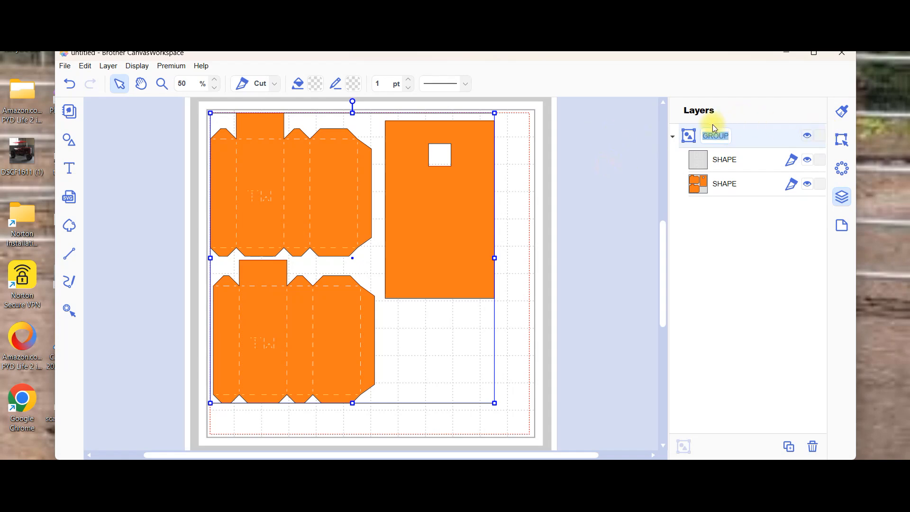
pyautogui.click(673, 136)
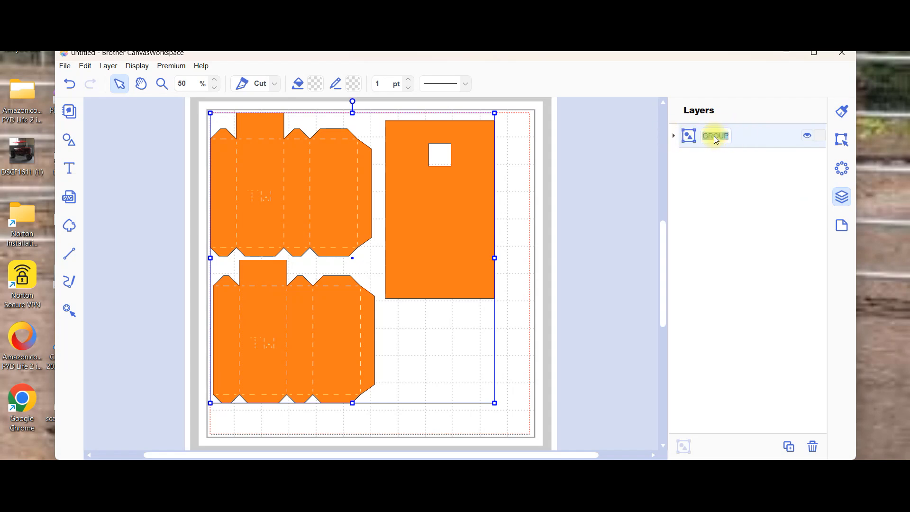
pyautogui.write('Apric')
pyautogui.click(728, 192)
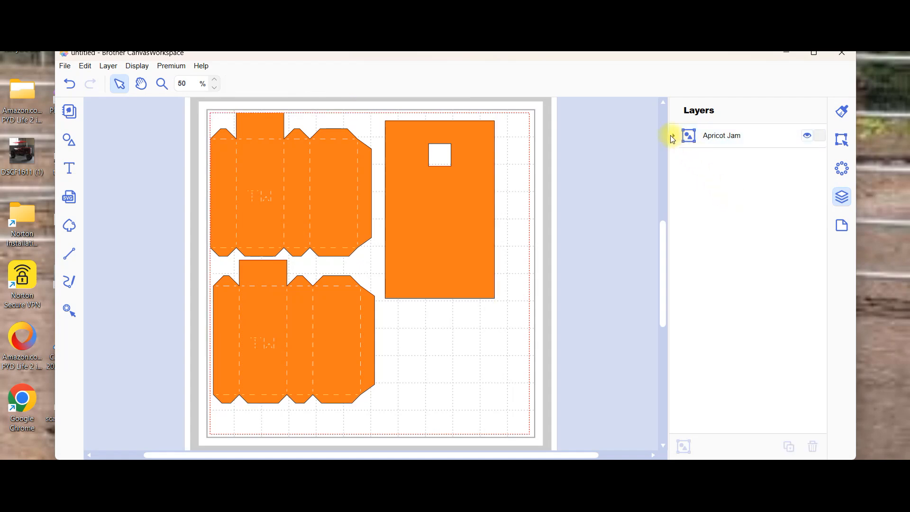
# Step: Expand the Apricot Jam group in the layer list and move the grouped orange design slightly down and right on the mat
pyautogui.click(673, 138)
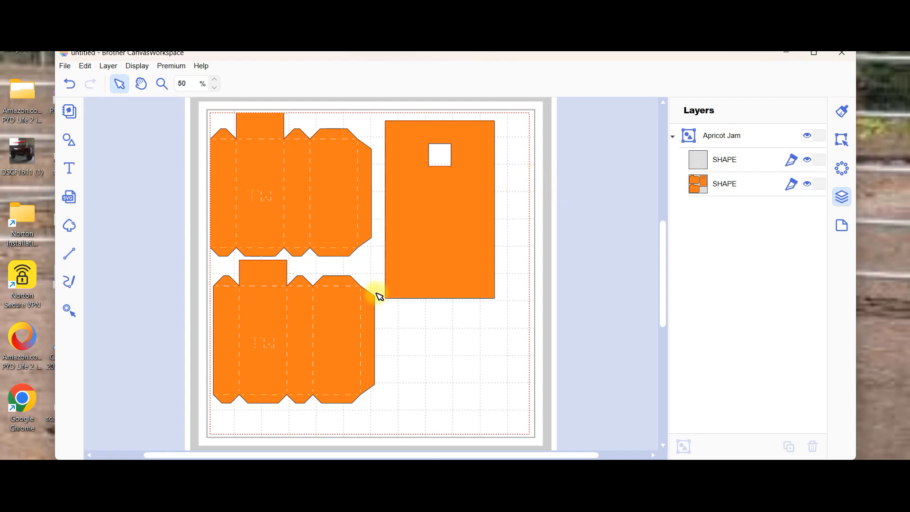
pyautogui.click(373, 310)
pyautogui.moveTo(373, 310)
pyautogui.mouseDown()
pyautogui.moveTo(404, 305)
pyautogui.moveTo(360, 309)
pyautogui.moveTo(382, 341)
pyautogui.moveTo(379, 319)
pyautogui.mouseUp()
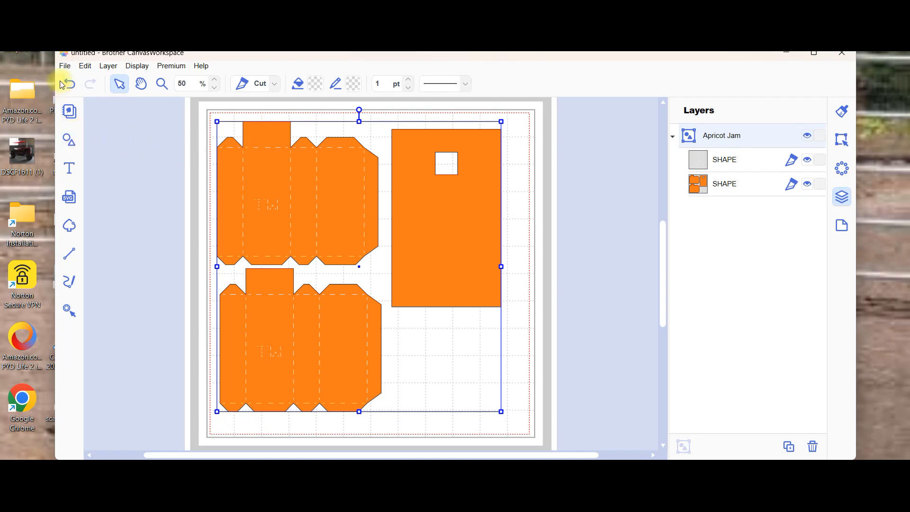
# Step: Start a new project, discarding the changes to the Apricot Jam design
pyautogui.click(65, 66)
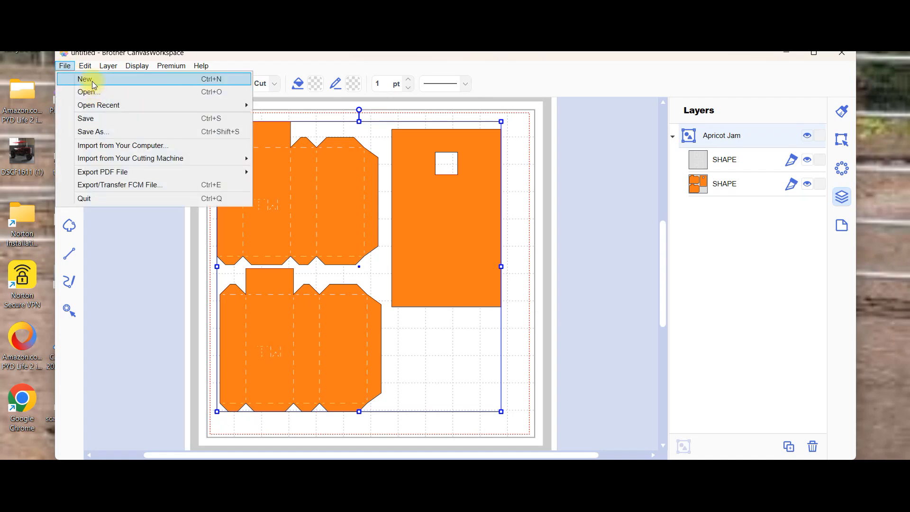
pyautogui.click(89, 78)
pyautogui.click(494, 282)
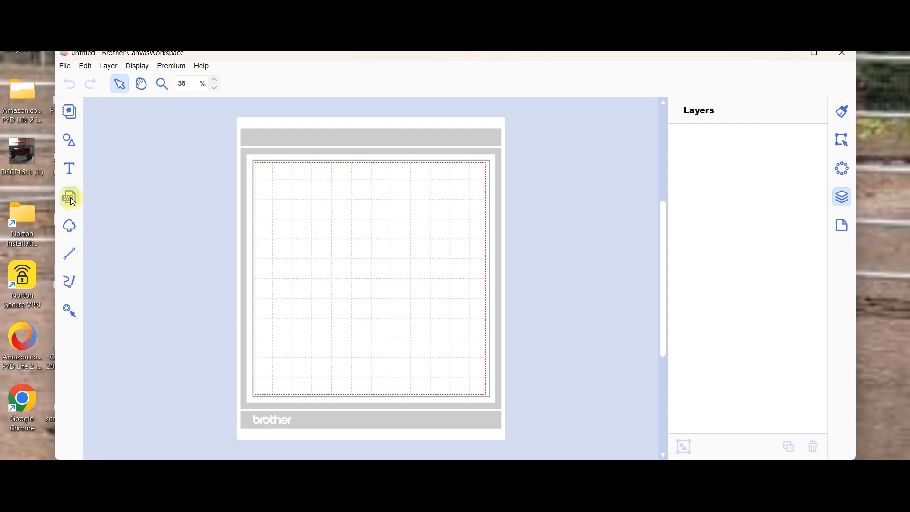
# Step: Import main_7_apricot_jam from the Couture Corner Building SVG folder and group its two layers
pyautogui.click(71, 200)
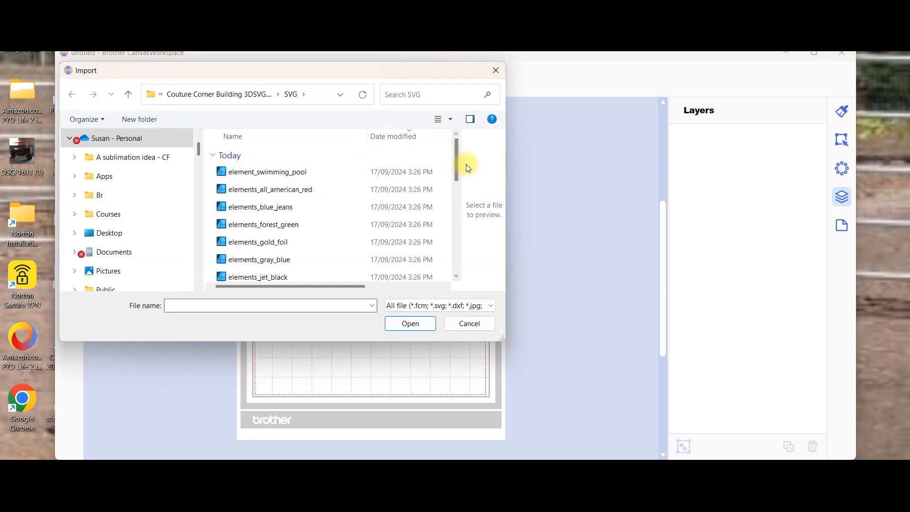
pyautogui.moveTo(457, 157); pyautogui.dragTo(468, 260)
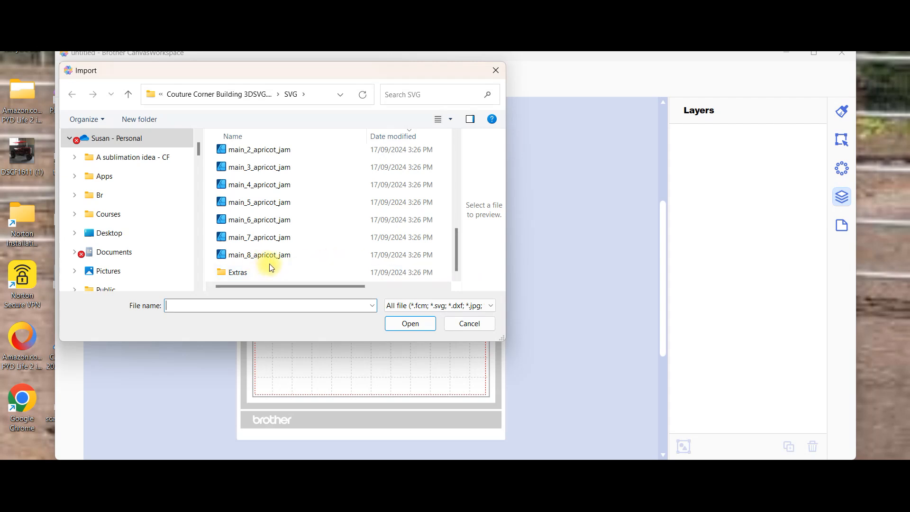
pyautogui.click(262, 239)
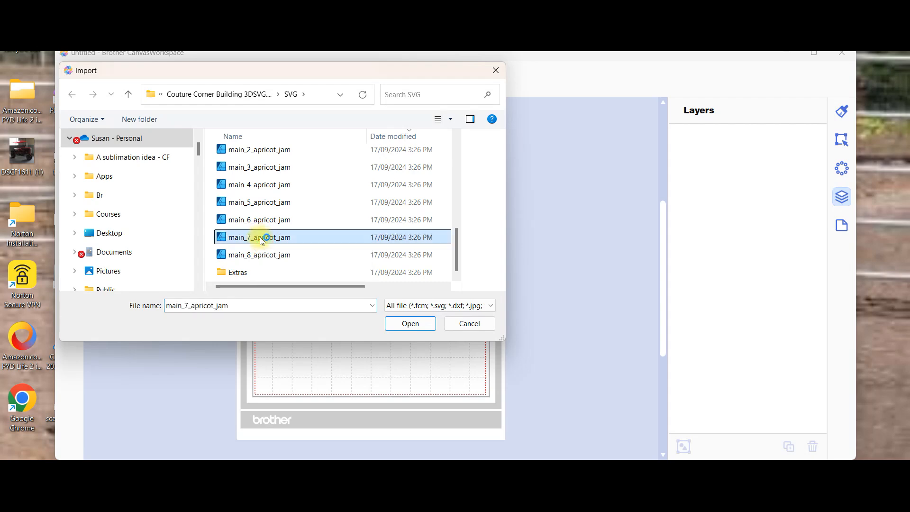
pyautogui.click(410, 324)
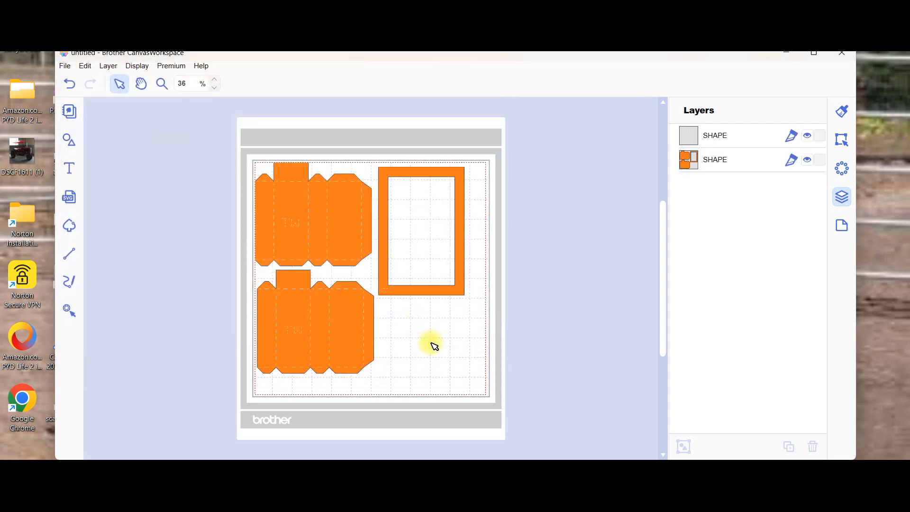
pyautogui.moveTo(168, 129); pyautogui.dragTo(528, 456)
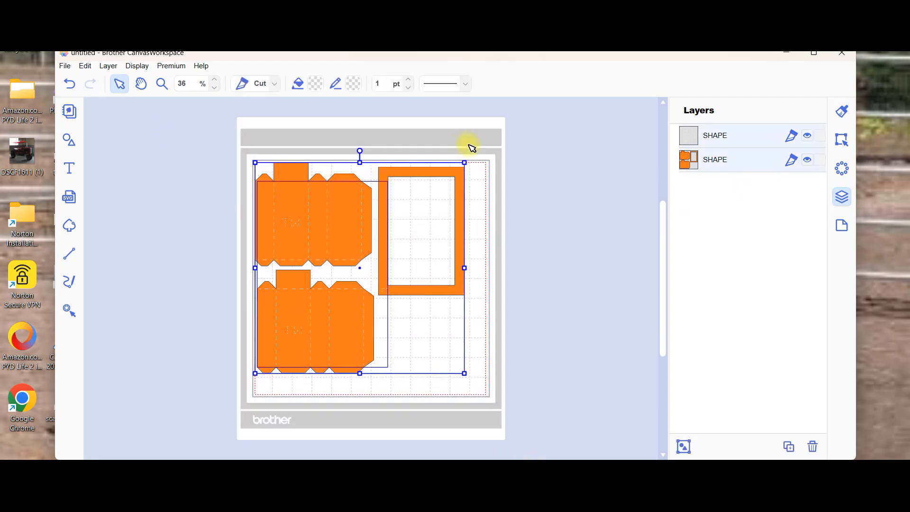
pyautogui.click(685, 448)
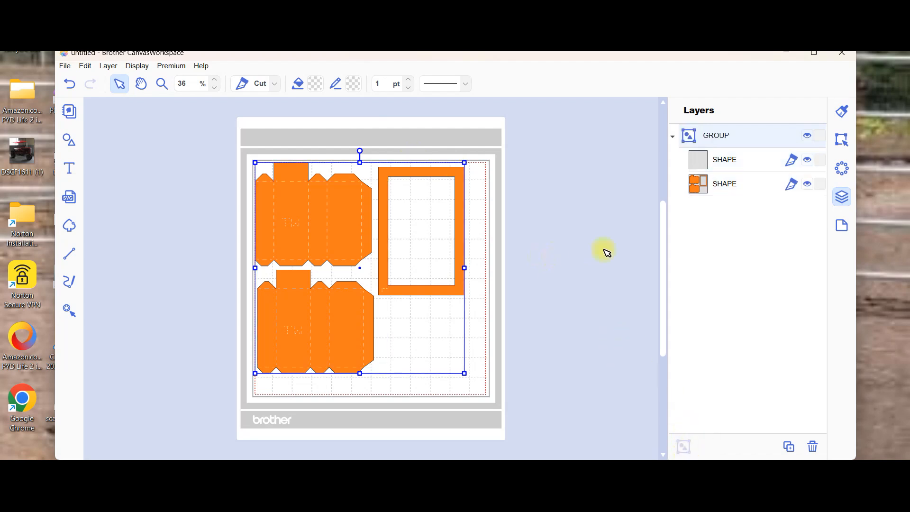
pyautogui.click(575, 239)
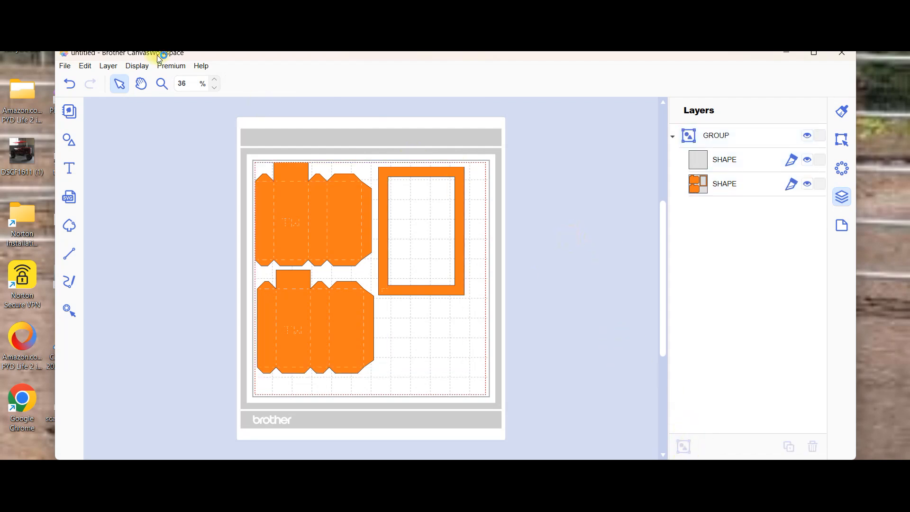
# Step: Start another blank project without saving the grouped main_7_apricot_jam design
pyautogui.click(66, 65)
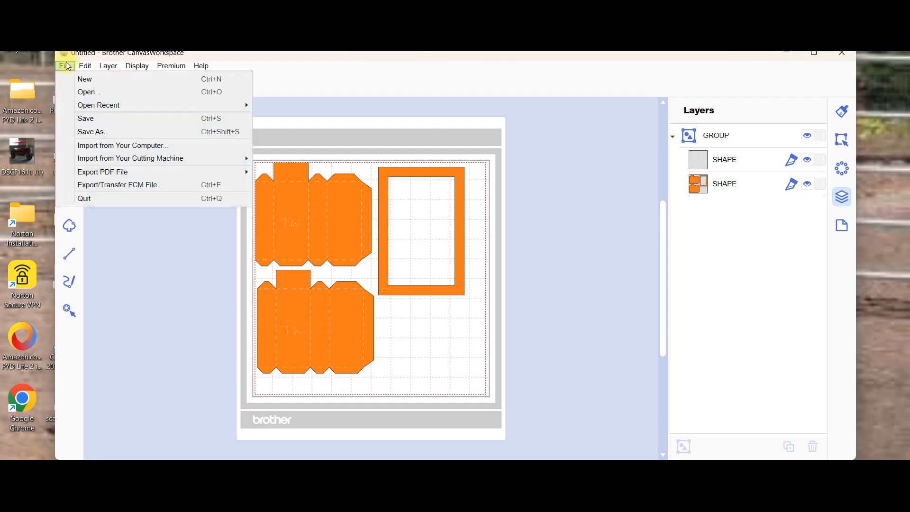
pyautogui.click(87, 80)
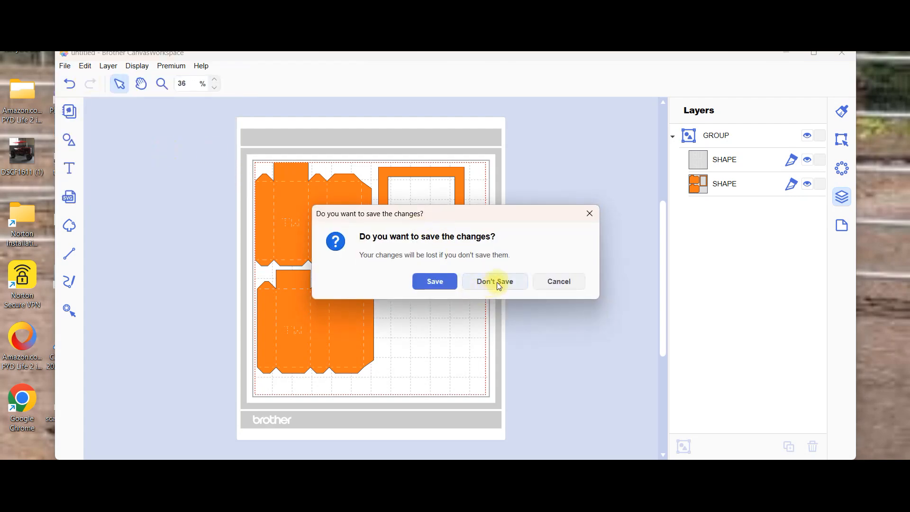
pyautogui.click(476, 284)
# Step: Import element_swimming_pool and move the light-blue window piece to the lower-left area of the mat
pyautogui.click(76, 199)
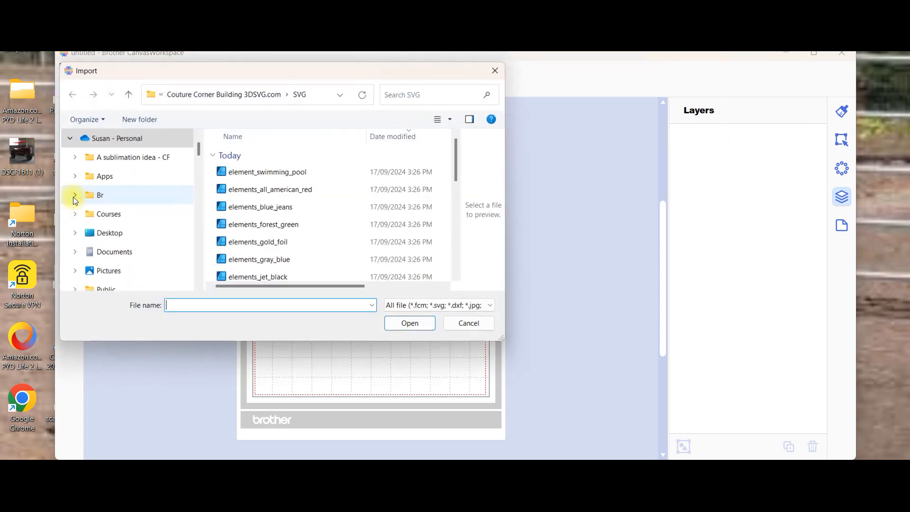
pyautogui.moveTo(457, 162); pyautogui.dragTo(435, 147)
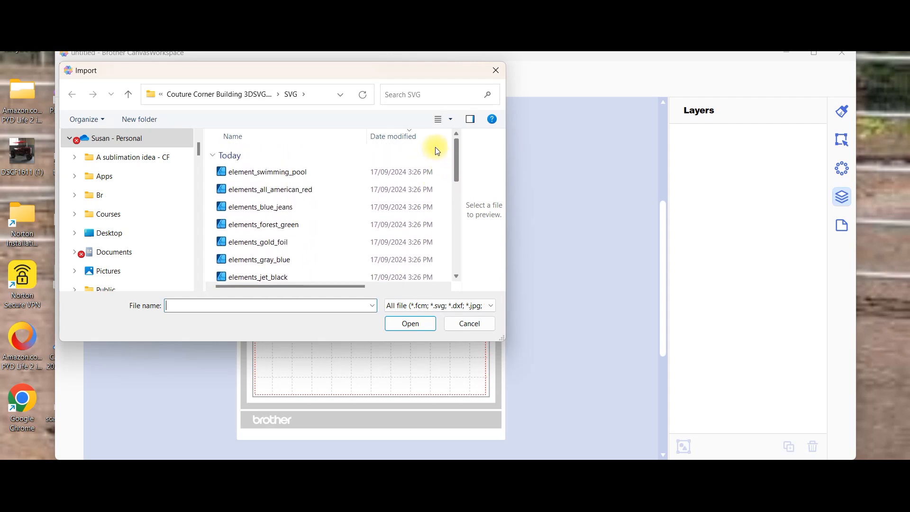
pyautogui.click(254, 172)
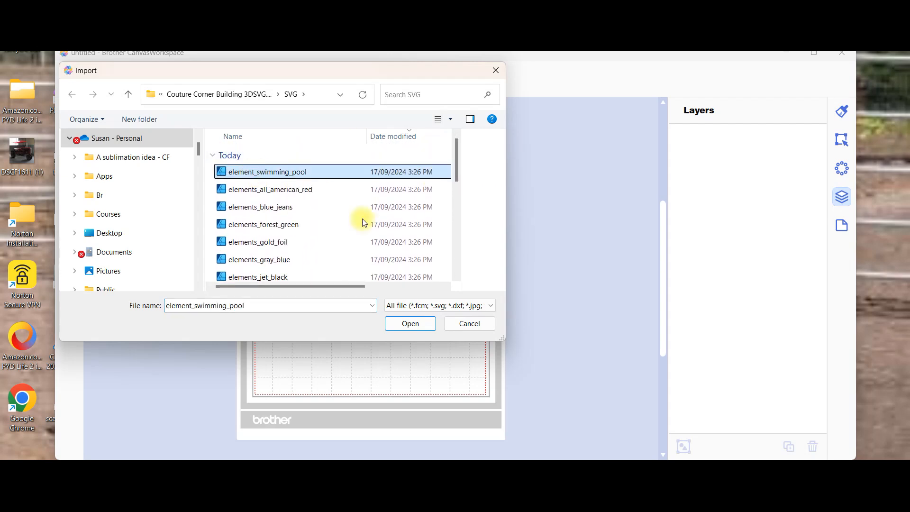
pyautogui.click(407, 322)
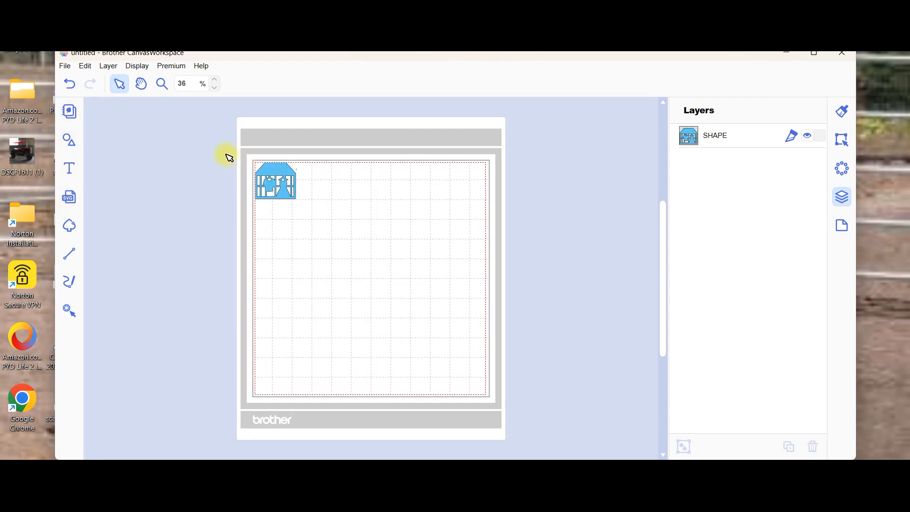
pyautogui.moveTo(281, 180); pyautogui.dragTo(291, 365)
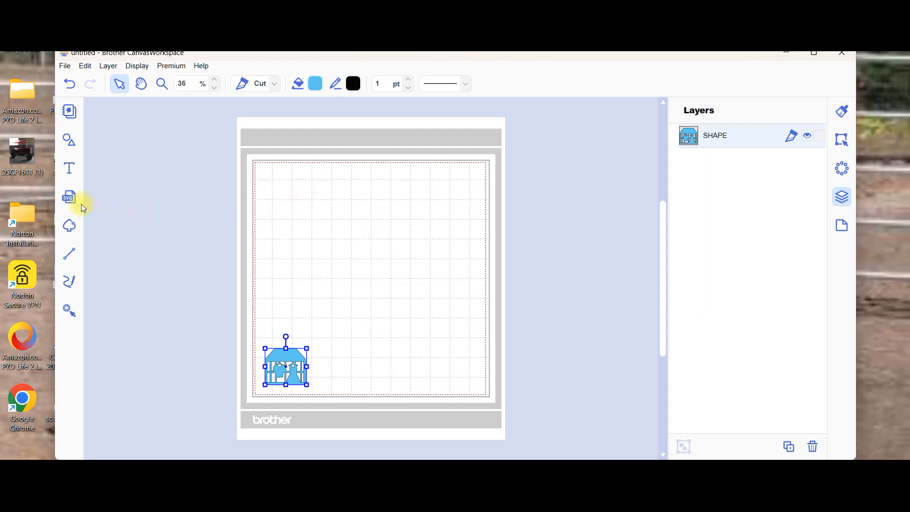
# Step: Import elements_all_american_red and move the red pieces to the lower-right area of the mat
pyautogui.click(70, 197)
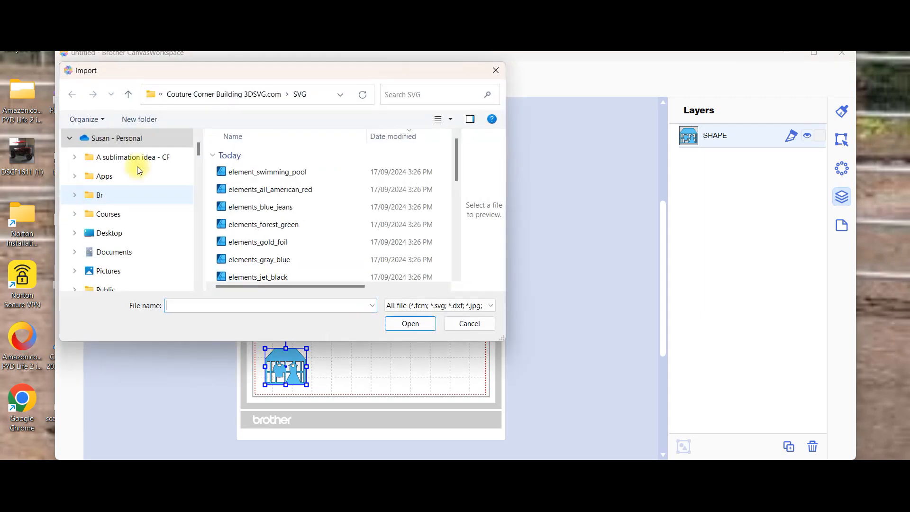
pyautogui.click(284, 189)
pyautogui.click(409, 325)
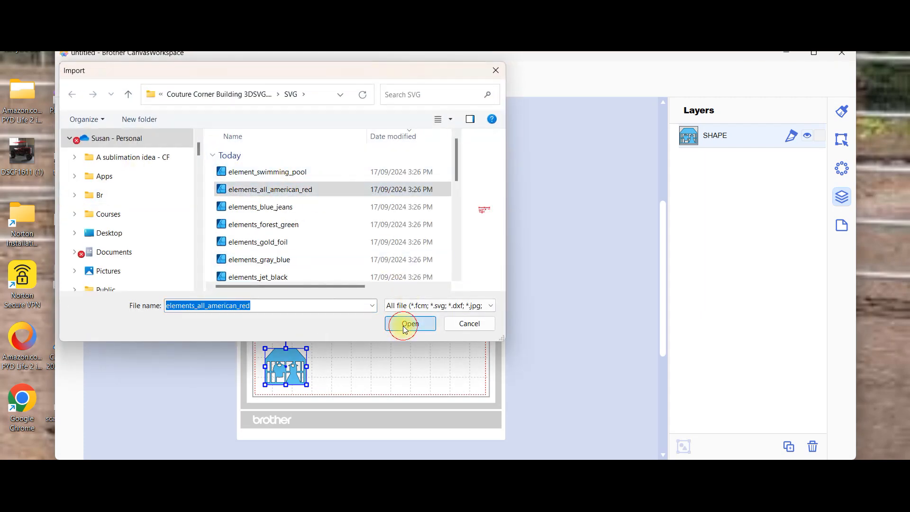
pyautogui.moveTo(212, 137); pyautogui.dragTo(411, 231)
pyautogui.moveTo(313, 203); pyautogui.dragTo(373, 259)
pyautogui.moveTo(347, 221); pyautogui.dragTo(394, 272)
pyautogui.click(360, 225)
pyautogui.moveTo(357, 222)
pyautogui.mouseDown()
pyautogui.moveTo(384, 242)
pyautogui.moveTo(365, 233)
pyautogui.mouseUp()
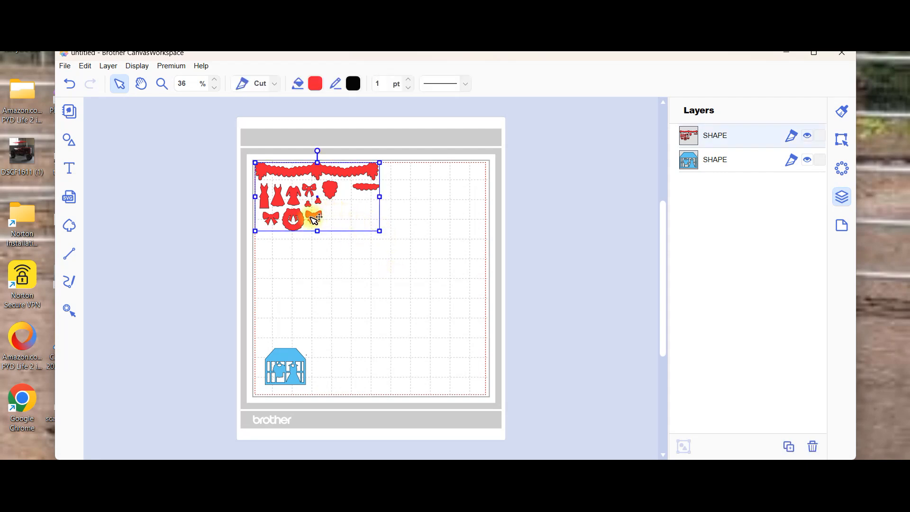
pyautogui.moveTo(314, 218); pyautogui.dragTo(416, 378)
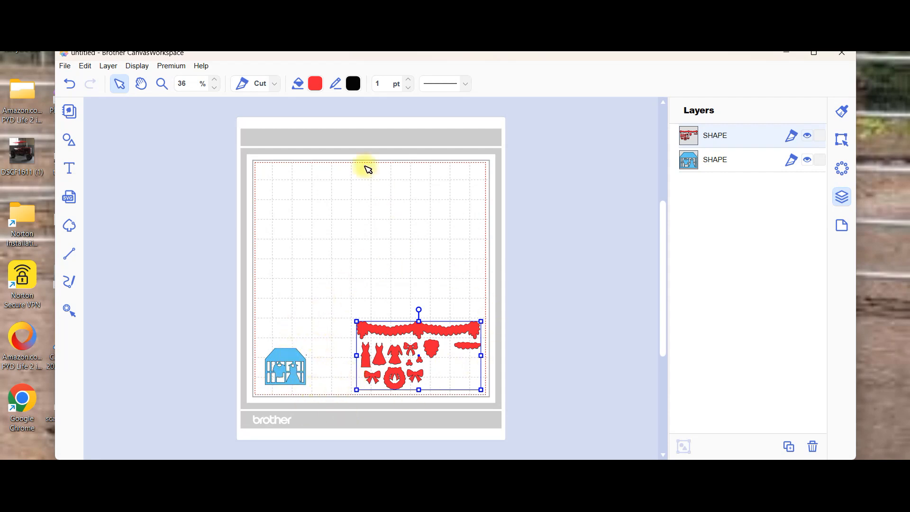
# Step: Import elements_blue_jeans into the empty upper area of the same mat
pyautogui.click(70, 199)
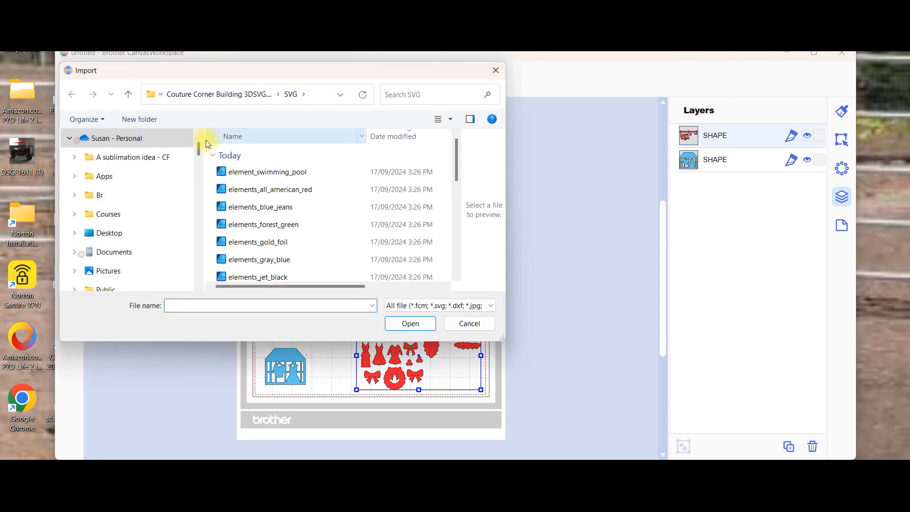
pyautogui.click(270, 207)
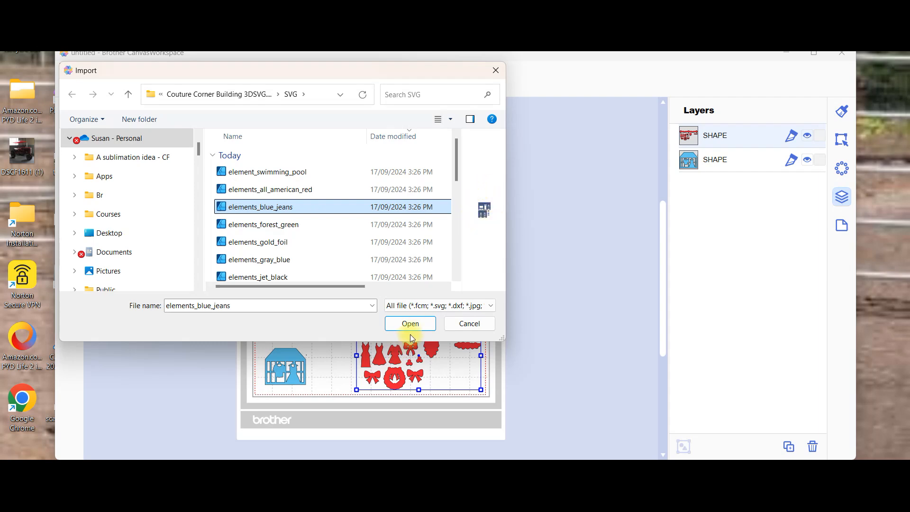
pyautogui.click(423, 325)
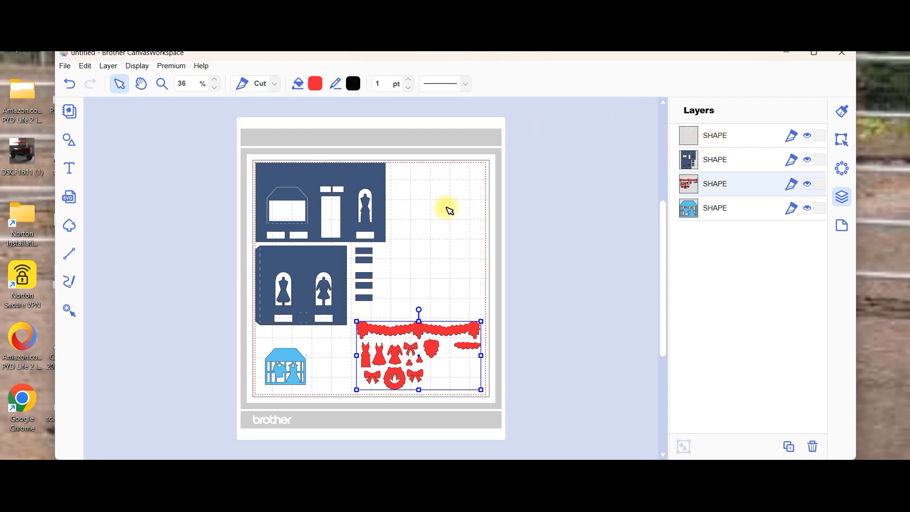
# Step: Highlight the uppermost layer to identify its lines, then examine the score lines on the blue-jeans wall pieces at 146% zoom
pyautogui.click(721, 136)
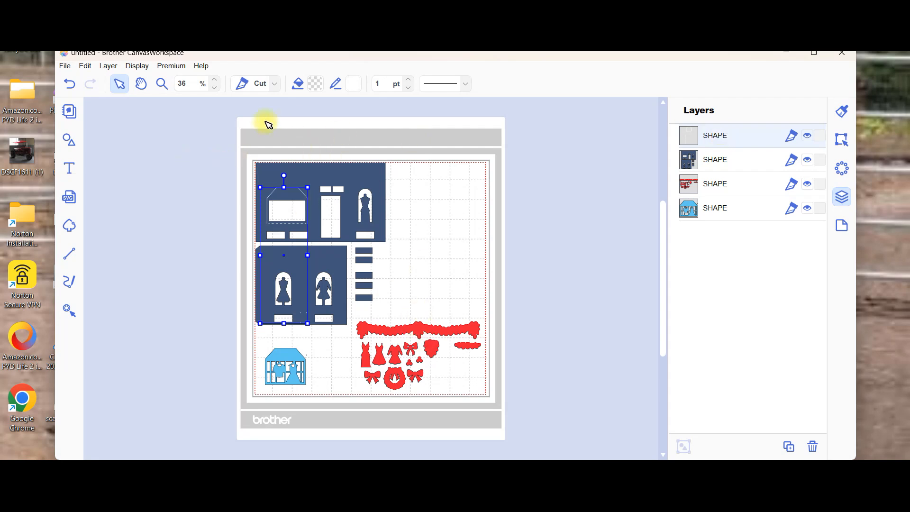
pyautogui.click(228, 134)
pyautogui.moveTo(237, 141); pyautogui.dragTo(208, 138)
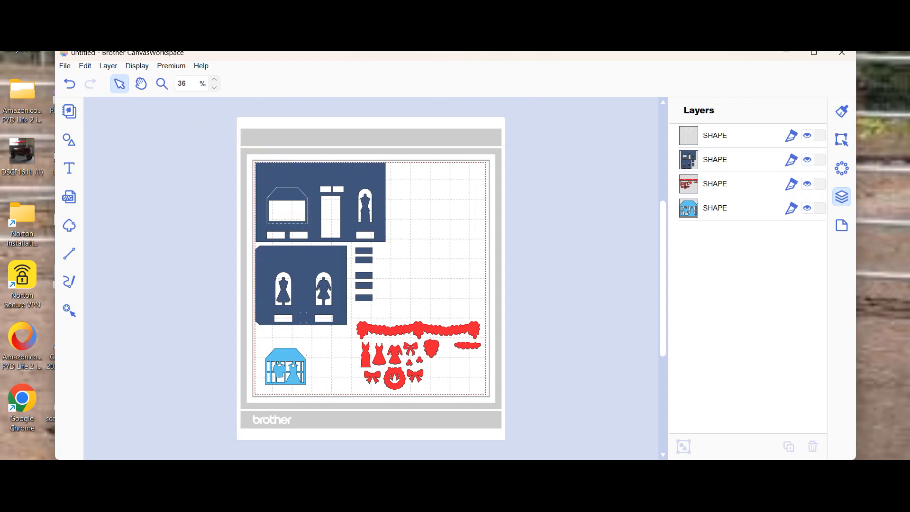
pyautogui.click(164, 85)
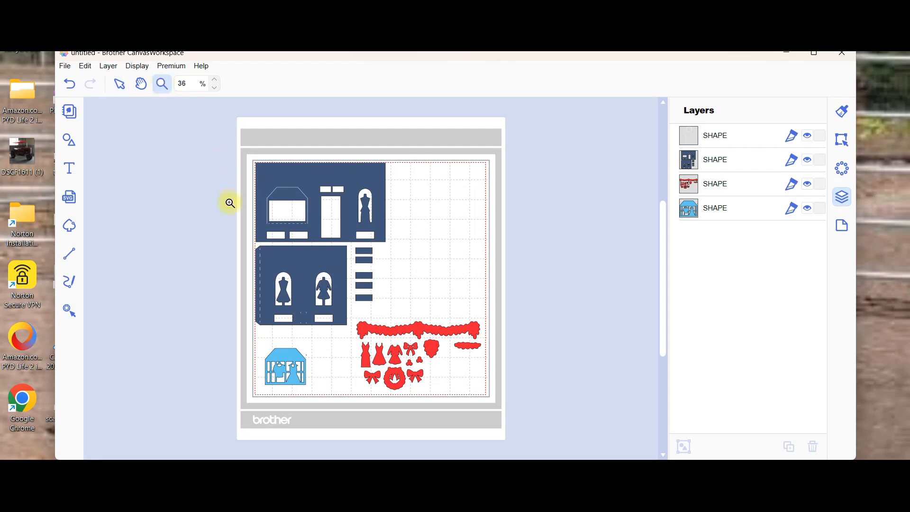
pyautogui.click(264, 279)
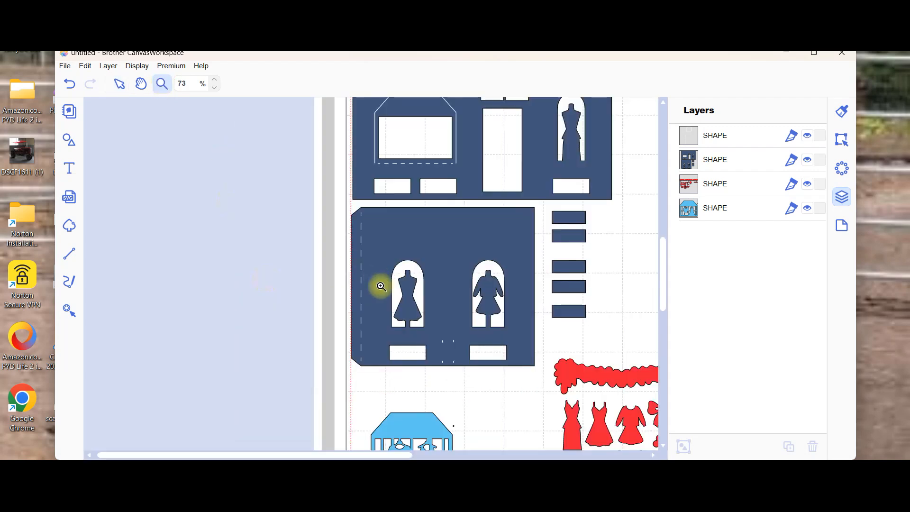
pyautogui.click(425, 206)
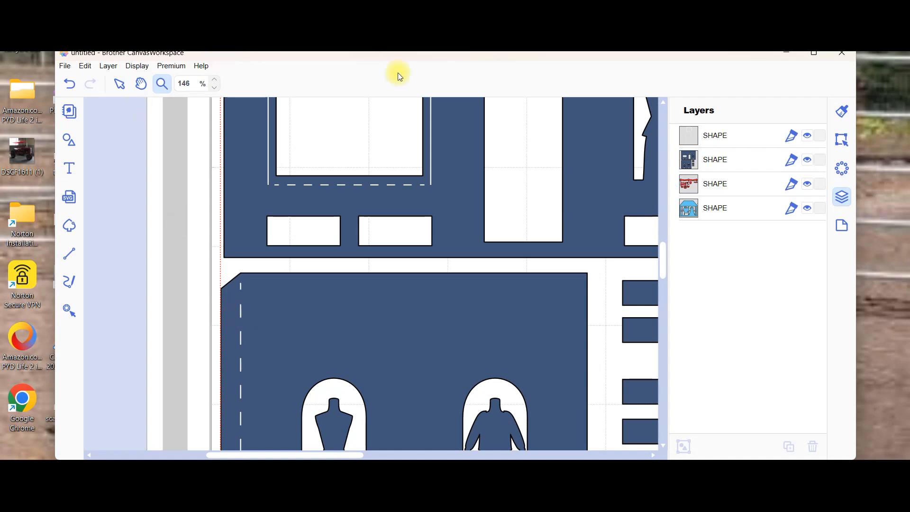
# Step: Select the blue-jeans score-line layer and inspect its line properties and available dash patterns
pyautogui.click(727, 137)
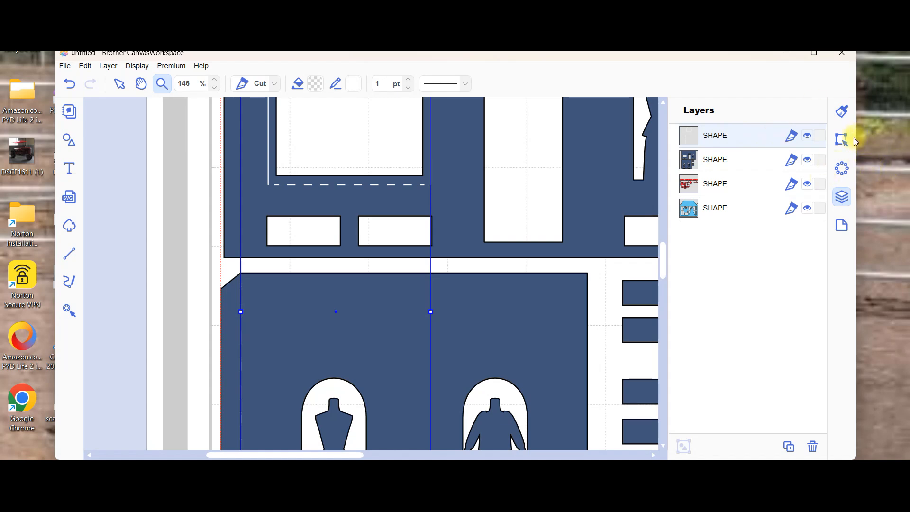
pyautogui.click(842, 112)
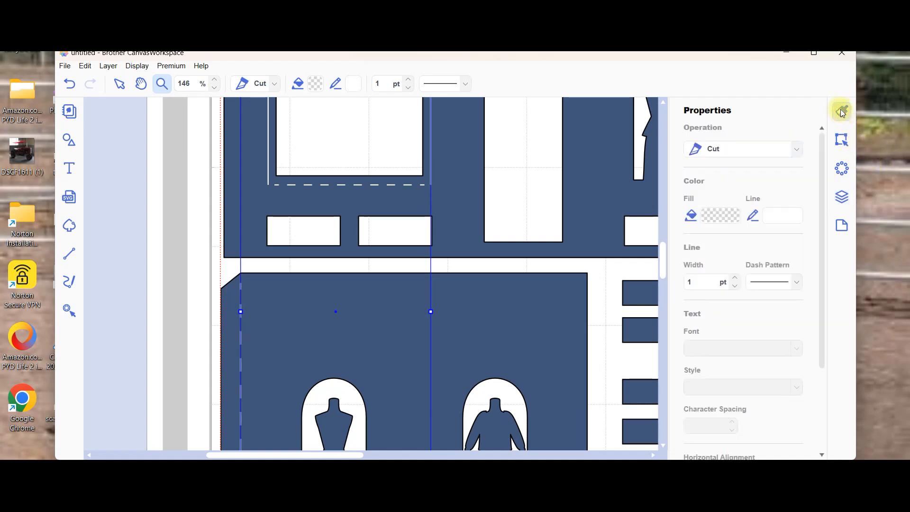
pyautogui.click(799, 282)
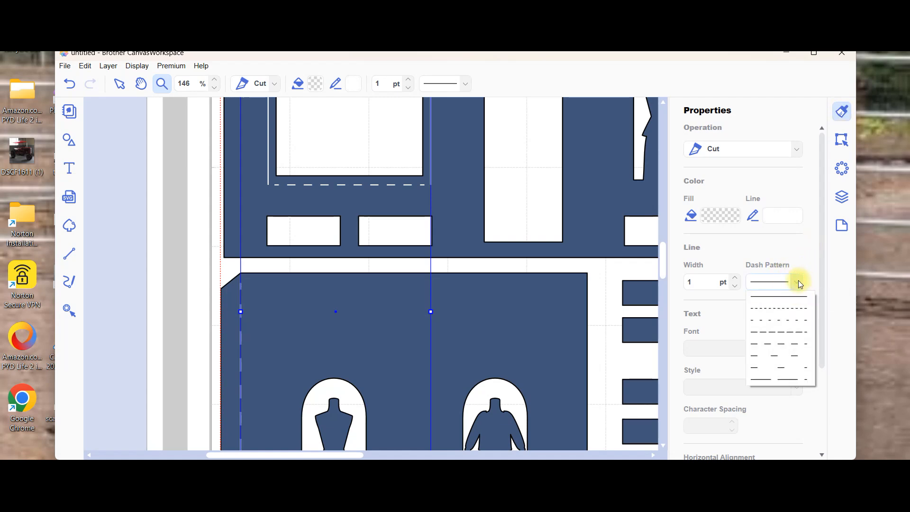
pyautogui.click(799, 282)
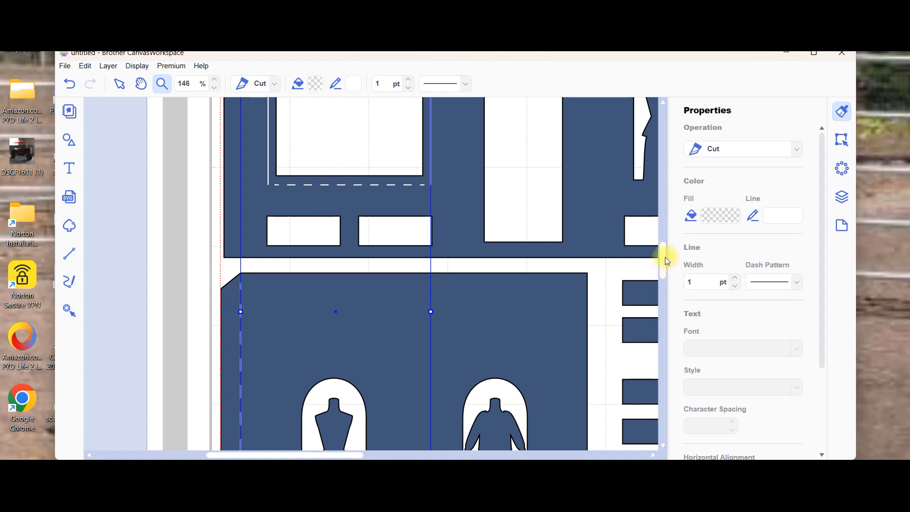
pyautogui.moveTo(665, 257); pyautogui.dragTo(668, 273)
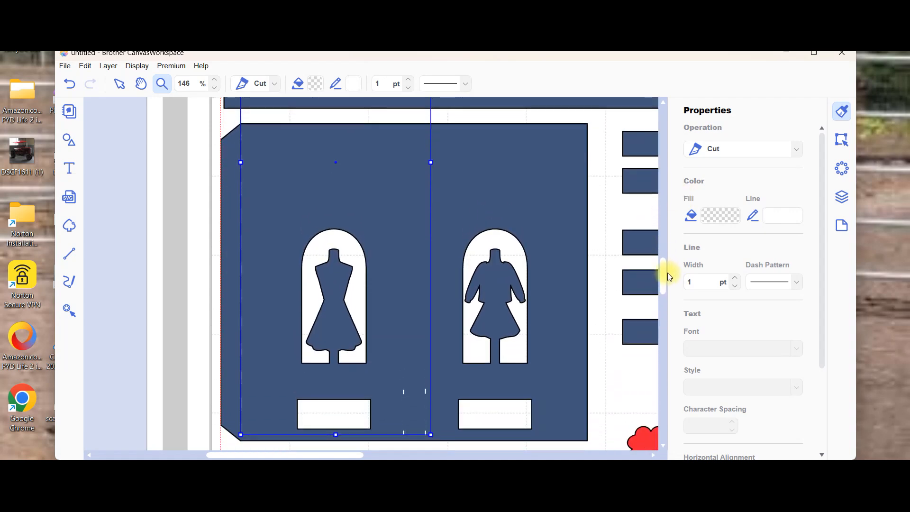
# Step: Change the blue-jeans score-line layer's operation to Draw, and undo that change
pyautogui.click(845, 199)
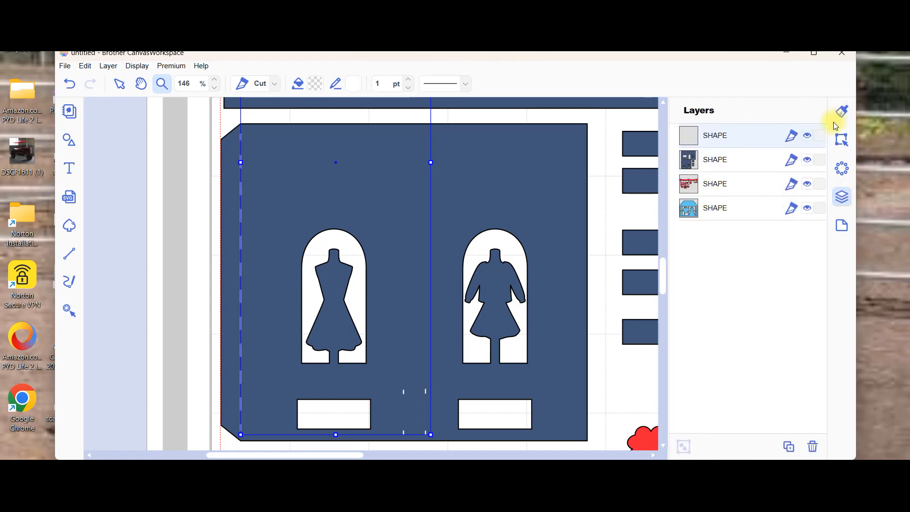
pyautogui.click(791, 135)
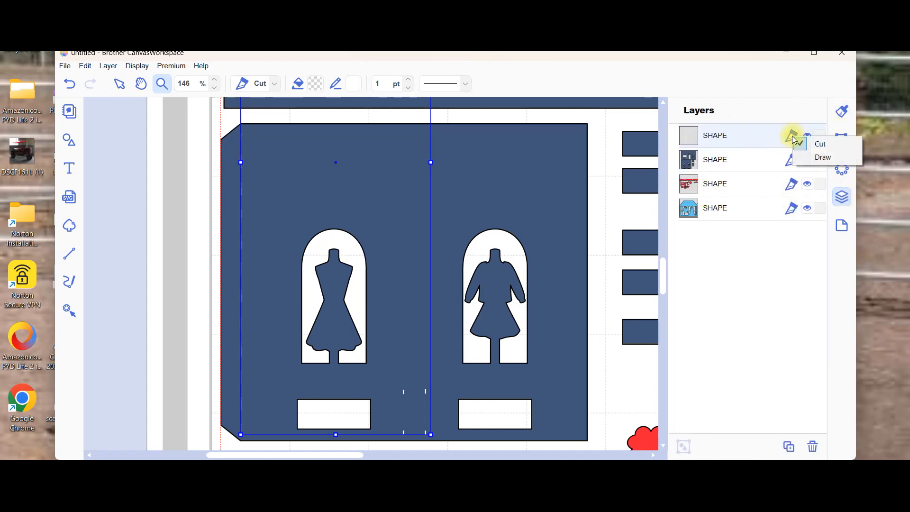
pyautogui.click(819, 158)
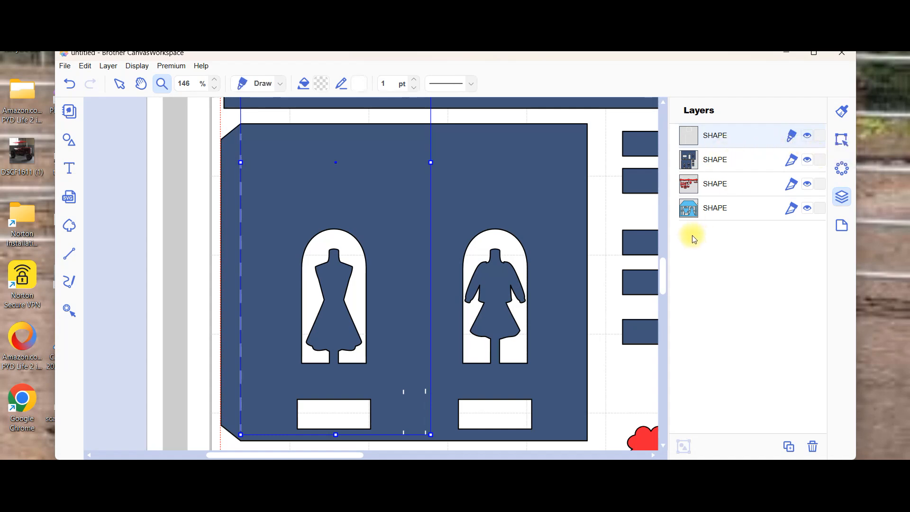
pyautogui.moveTo(664, 278)
pyautogui.mouseDown()
pyautogui.moveTo(659, 245)
pyautogui.moveTo(662, 292)
pyautogui.mouseUp()
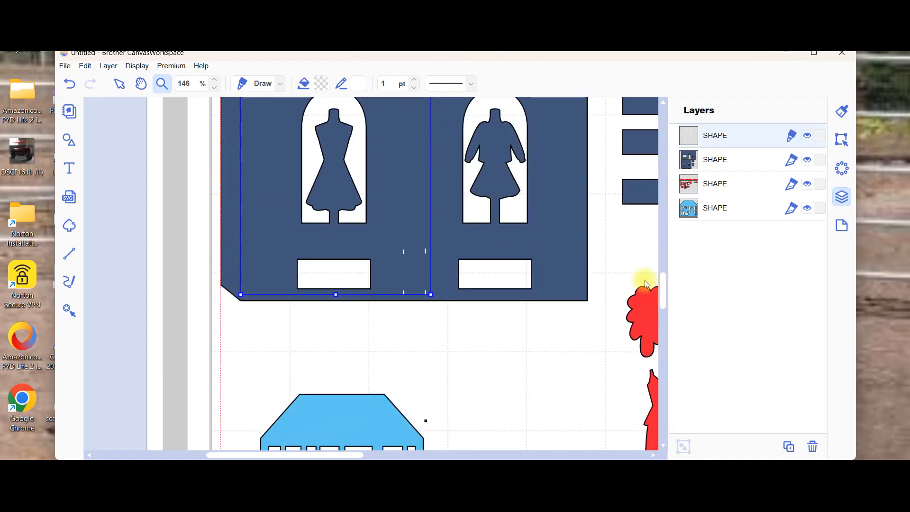
pyautogui.click(70, 90)
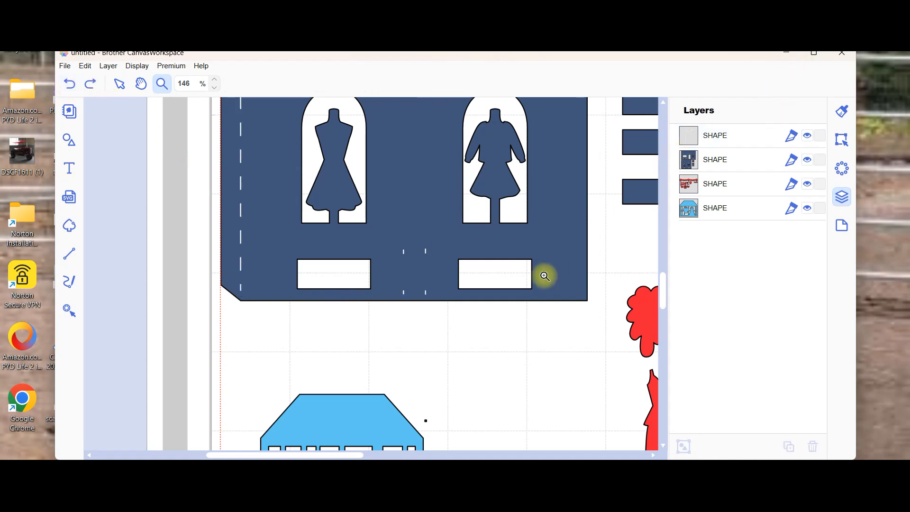
# Step: Bring the red layer in front of the other layers and place its pieces over the blue-jeans wall with the dress-form windows
pyautogui.click(215, 88)
pyautogui.click(214, 88)
pyautogui.click(215, 88)
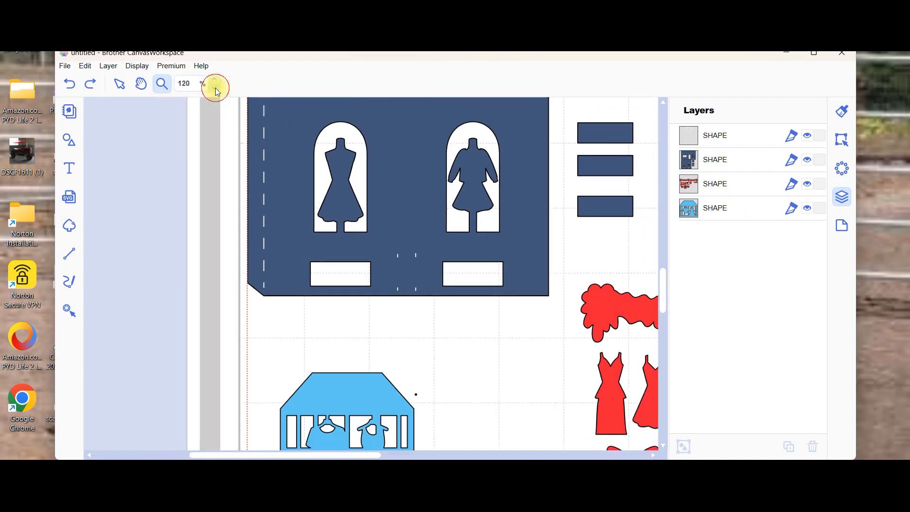
pyautogui.click(216, 88)
pyautogui.click(215, 87)
pyautogui.click(216, 88)
pyautogui.click(215, 87)
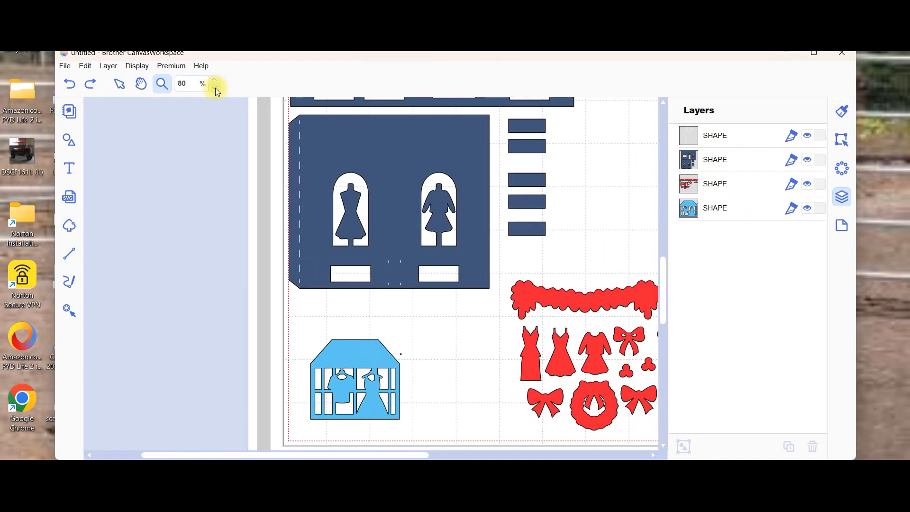
pyautogui.click(215, 88)
pyautogui.click(216, 88)
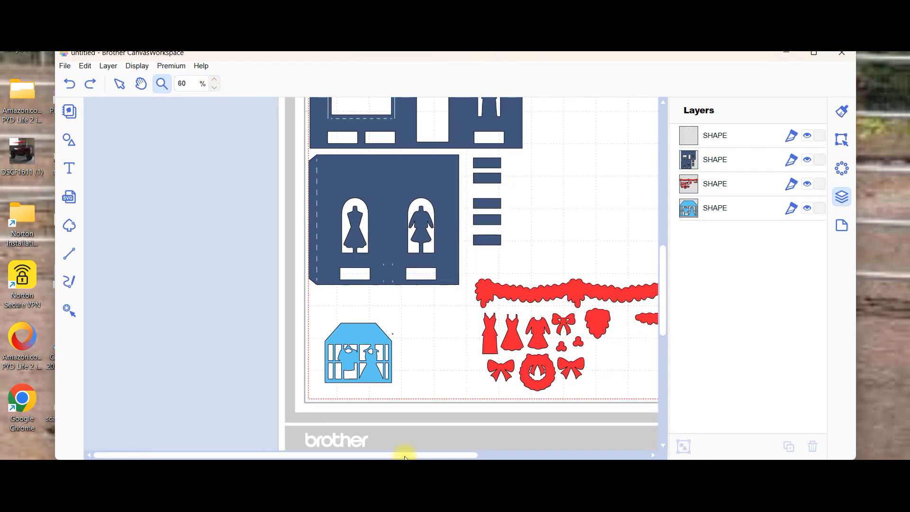
pyautogui.moveTo(403, 455); pyautogui.dragTo(473, 454)
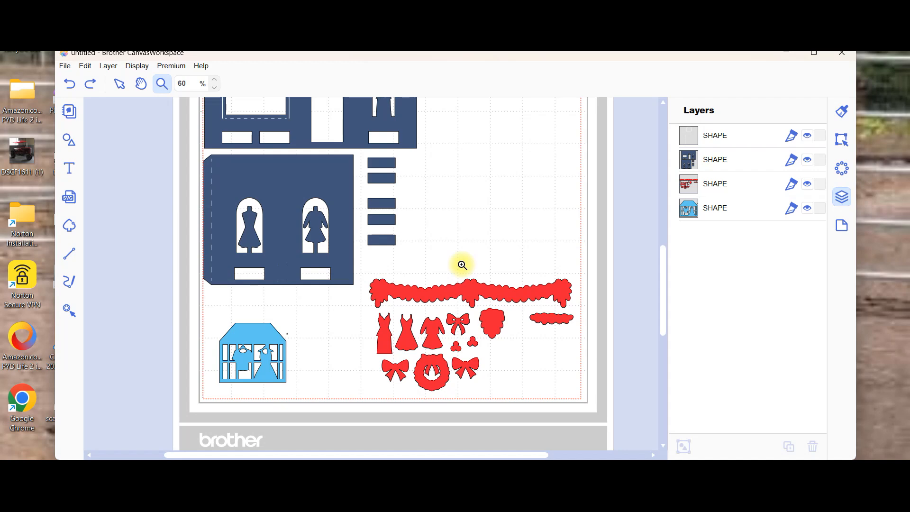
pyautogui.click(118, 86)
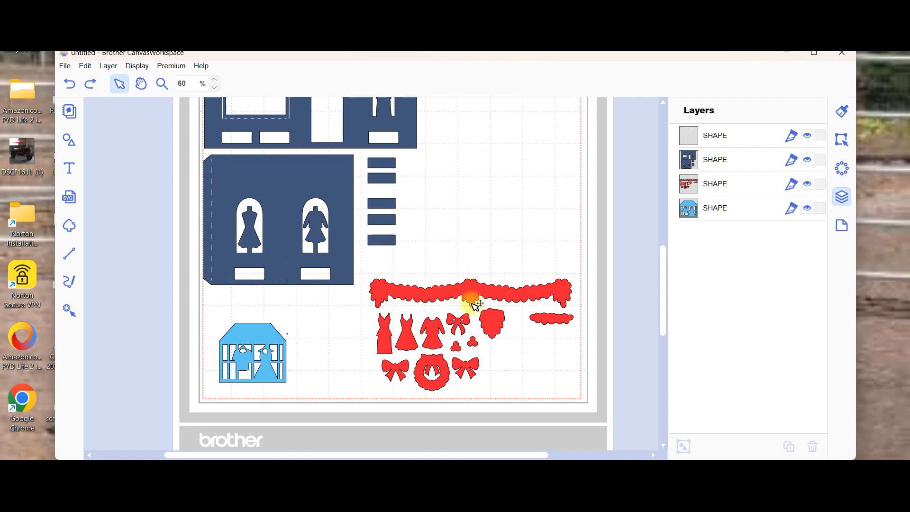
pyautogui.moveTo(441, 335); pyautogui.dragTo(408, 274)
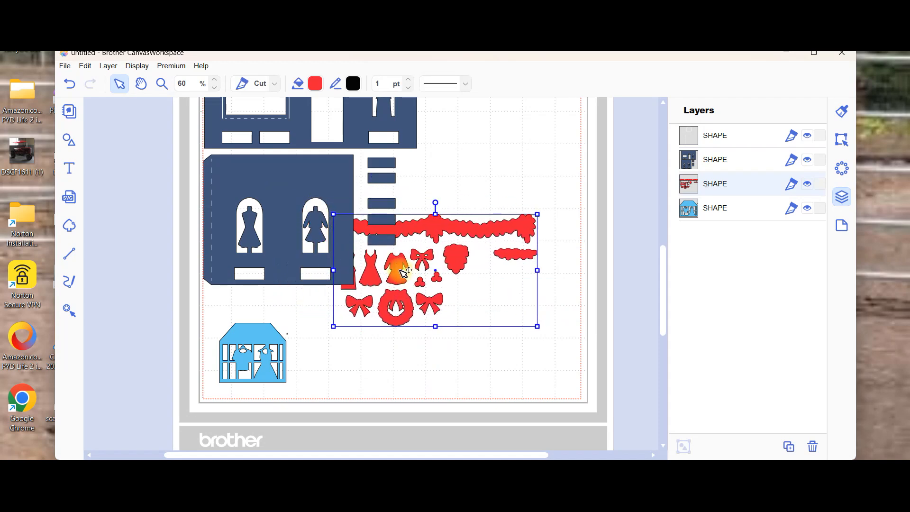
pyautogui.moveTo(711, 189); pyautogui.dragTo(712, 129)
pyautogui.moveTo(460, 264); pyautogui.dragTo(336, 224)
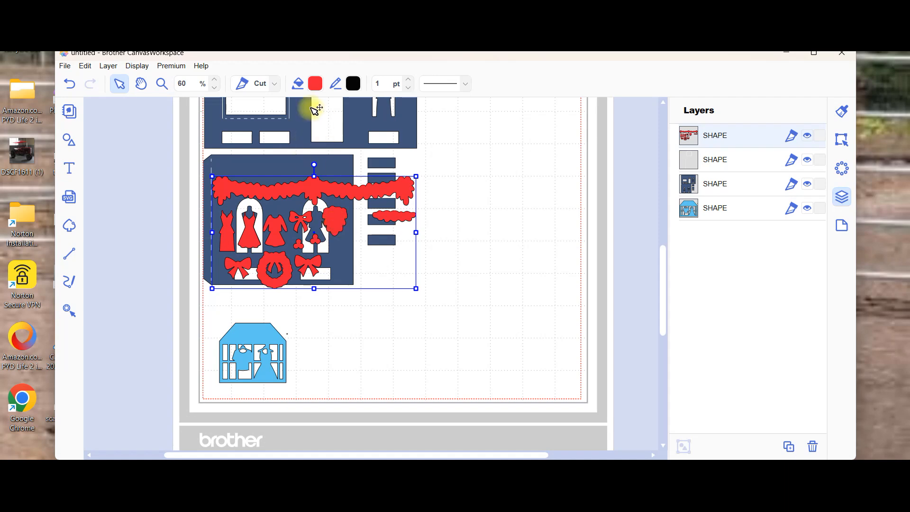
# Step: Match the long-sleeved red dress to the second dress-form window at 239% zoom, and move the red pieces back toward the first window
pyautogui.click(162, 84)
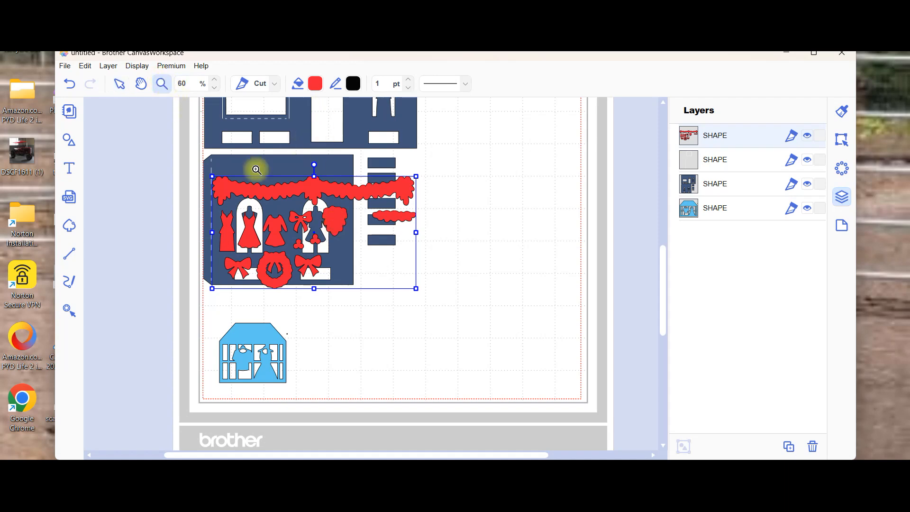
pyautogui.click(258, 226)
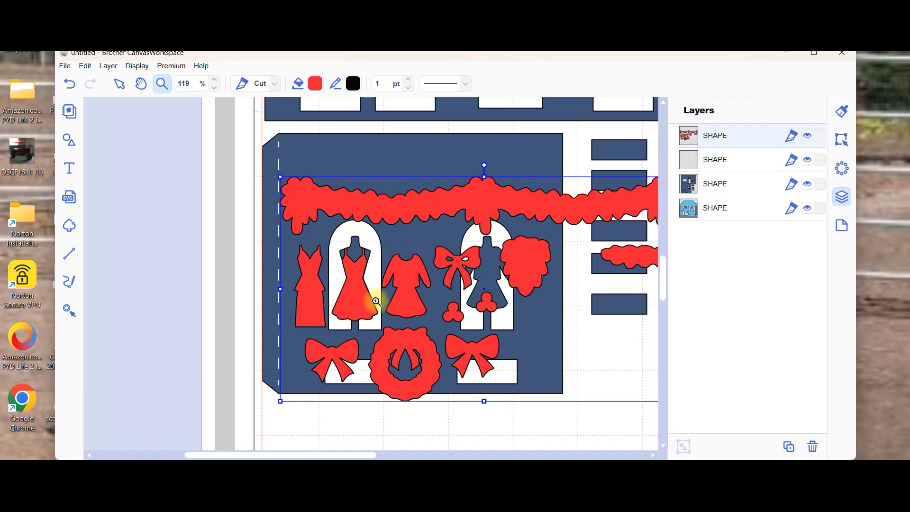
pyautogui.click(380, 300)
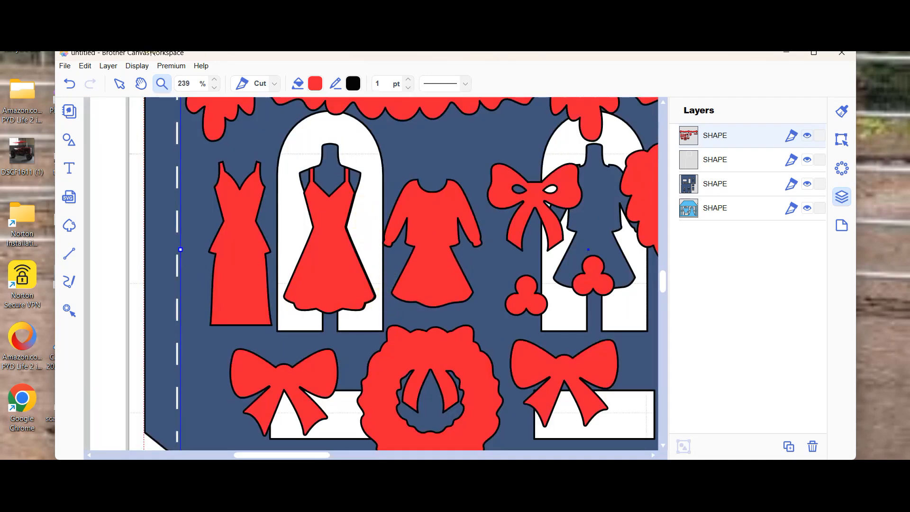
pyautogui.click(118, 88)
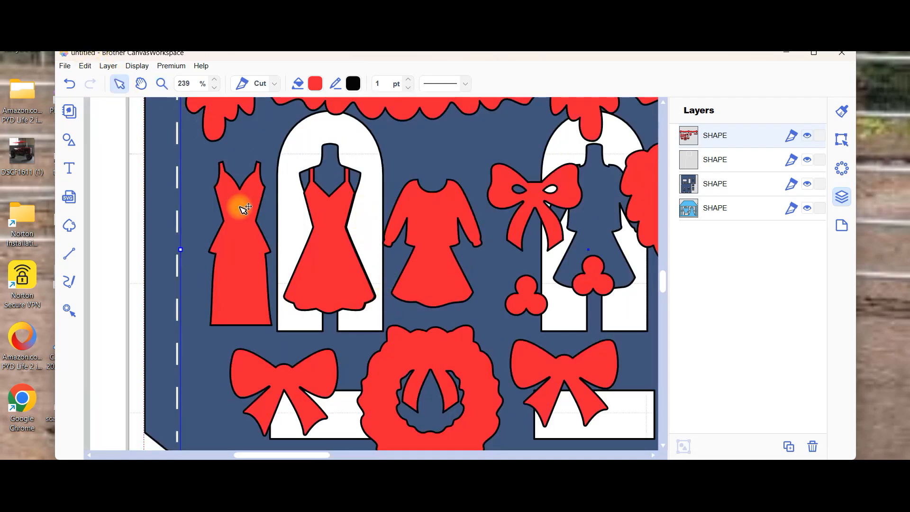
pyautogui.moveTo(423, 269); pyautogui.dragTo(587, 255)
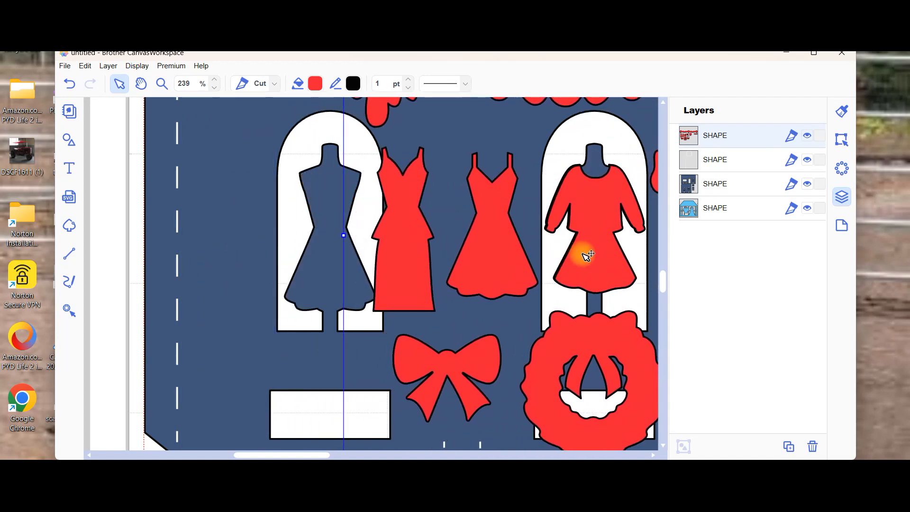
pyautogui.moveTo(587, 256); pyautogui.dragTo(436, 275)
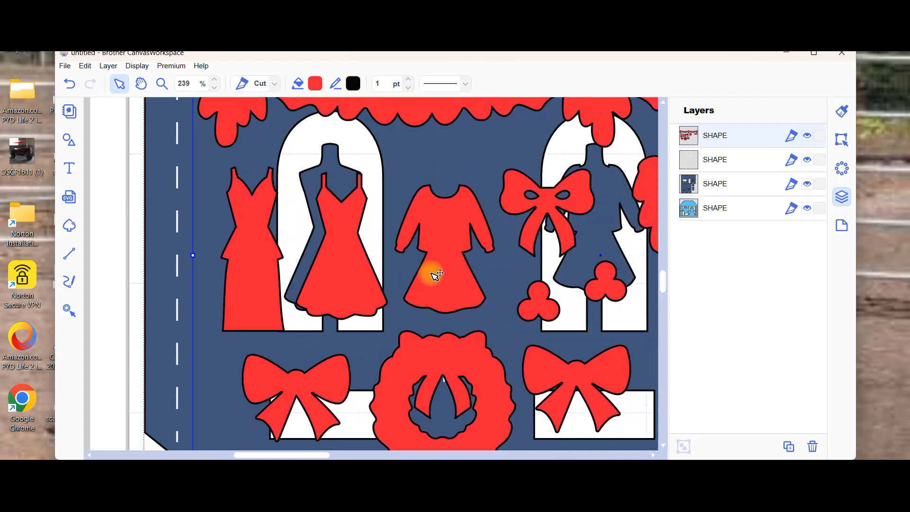